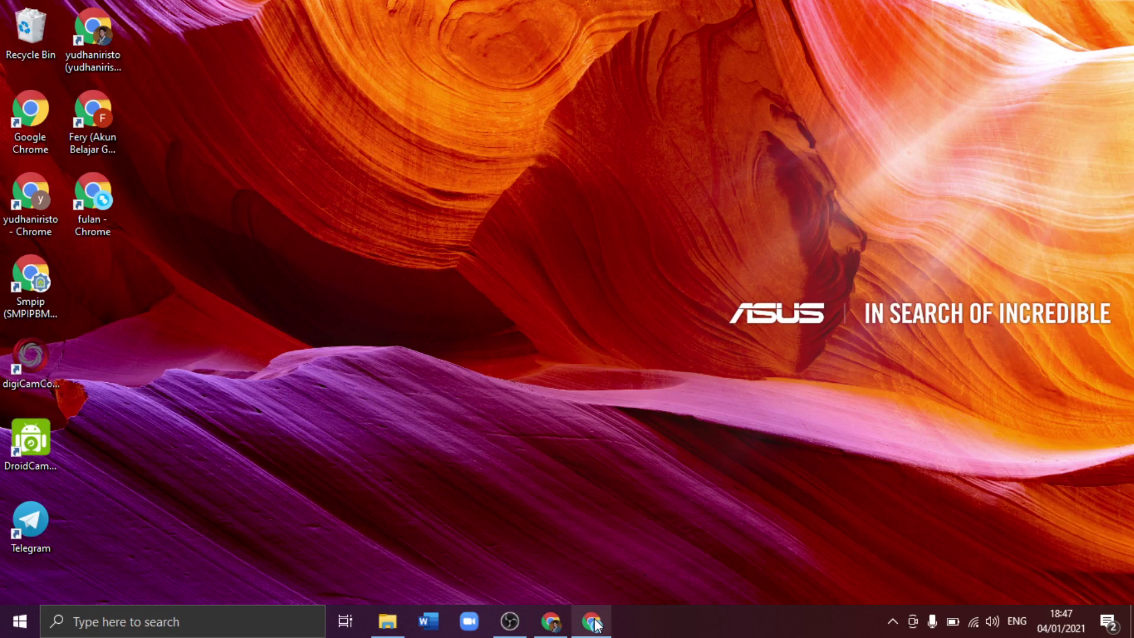
Step: Bring the 'Google Drive - Wikipedia' Chrome window forward from the taskbar
{"action": "mouse_move", "coordinate": [593, 620]}
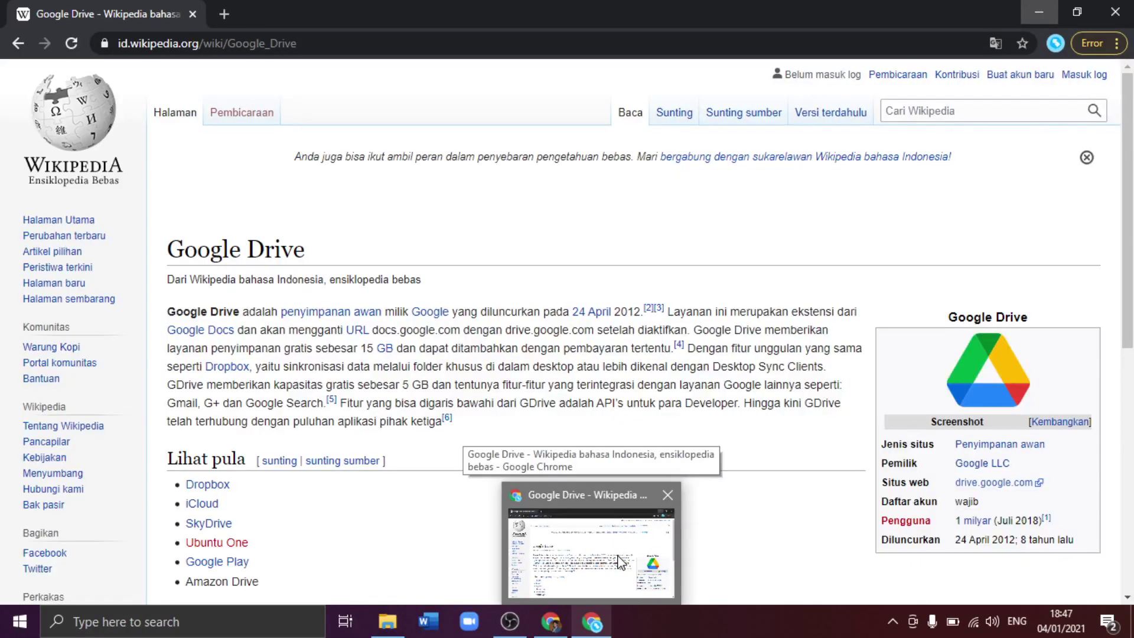
{"action": "left_click", "coordinate": [620, 561]}
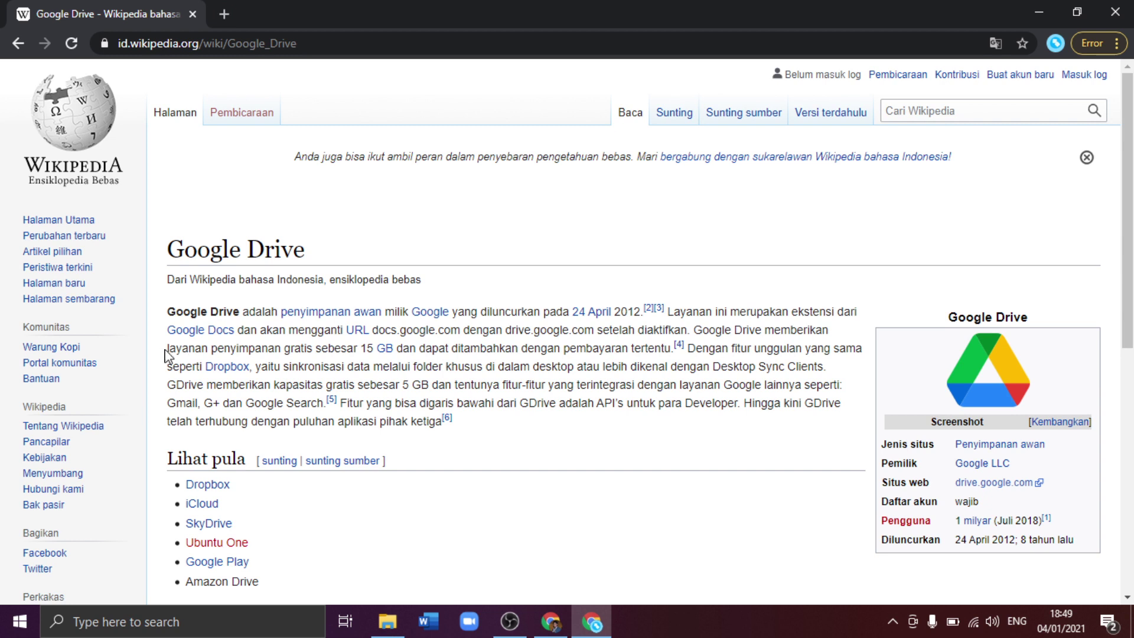
Step: Highlight the '15 GB' free-storage figure in the article's opening paragraph
{"action": "left_click_drag", "start_coordinate": [167, 348], "coordinate": [397, 347]}
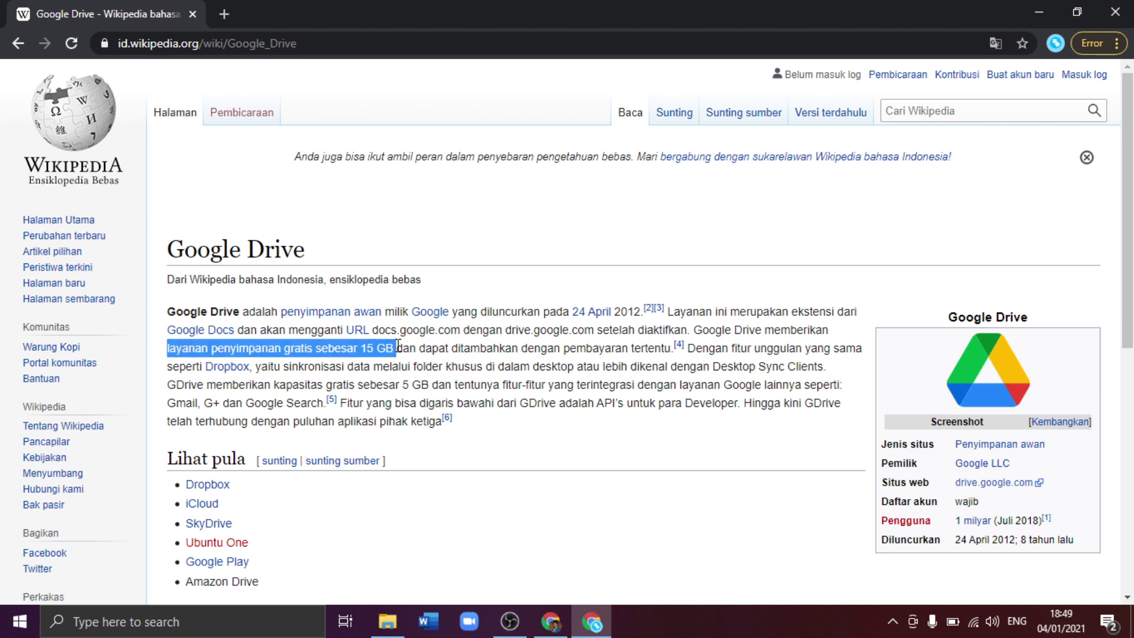
{"action": "left_click_drag", "start_coordinate": [398, 346], "coordinate": [396, 346]}
{"action": "left_click", "coordinate": [361, 351]}
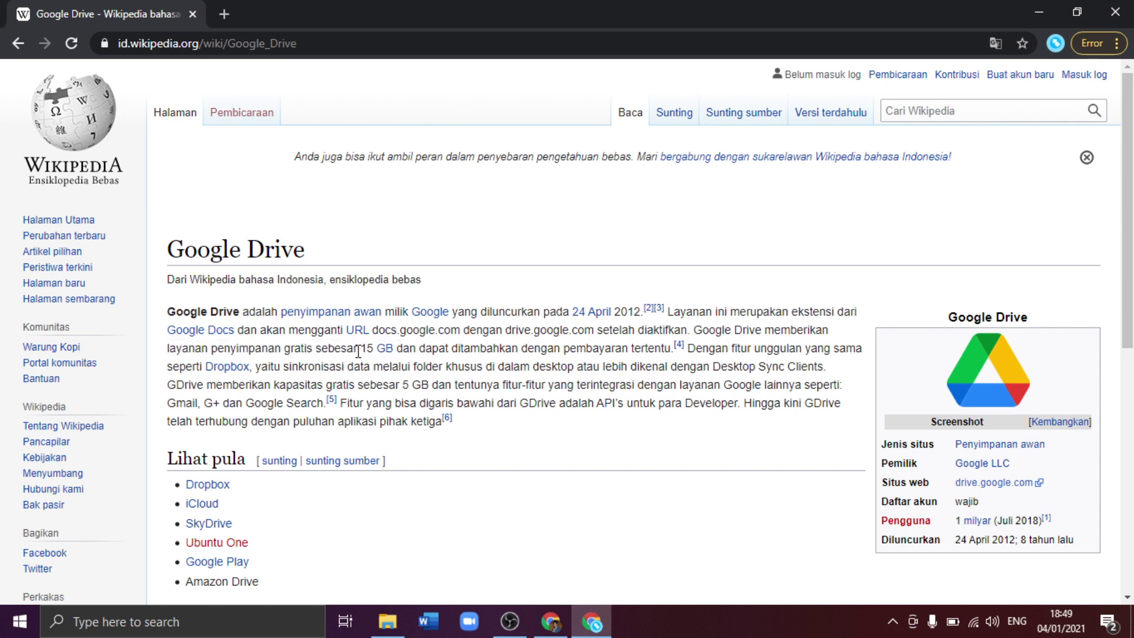
{"action": "left_click_drag", "start_coordinate": [362, 350], "coordinate": [391, 350]}
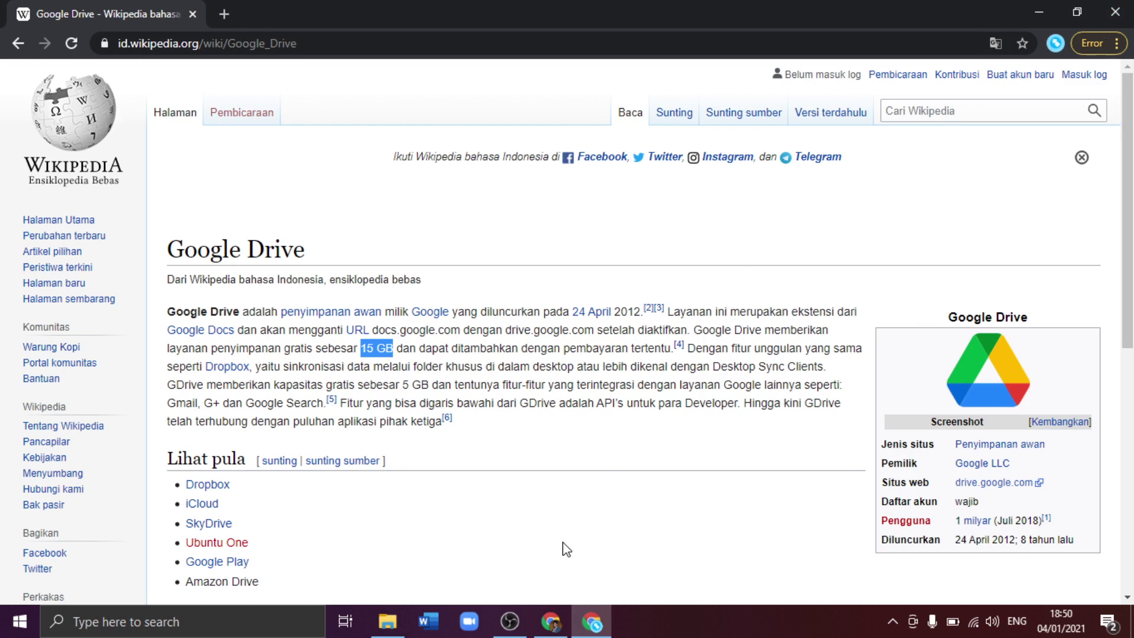
{"action": "mouse_move", "coordinate": [589, 631]}
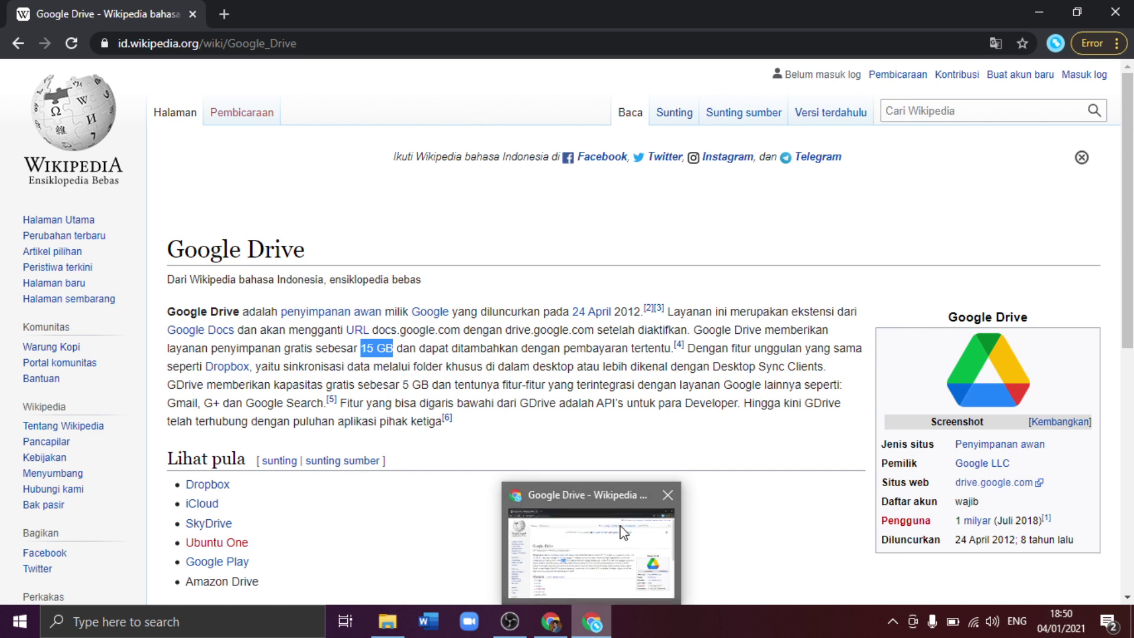
Step: Search Google for 'google drive' in a new tab
{"action": "left_click", "coordinate": [216, 15]}
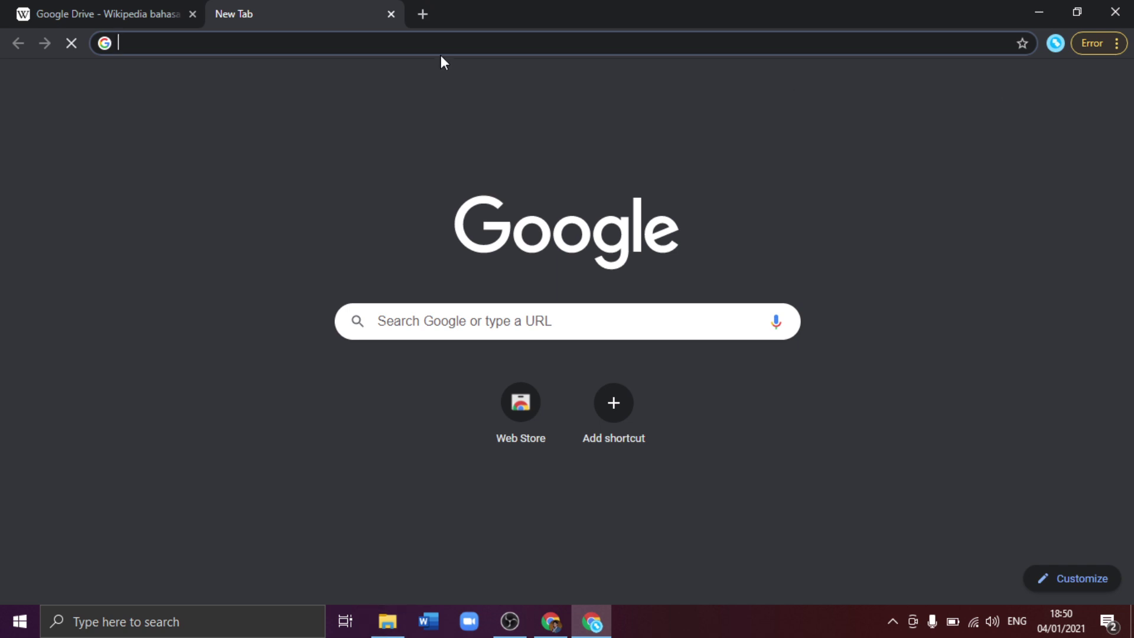
{"action": "left_click", "coordinate": [741, 52]}
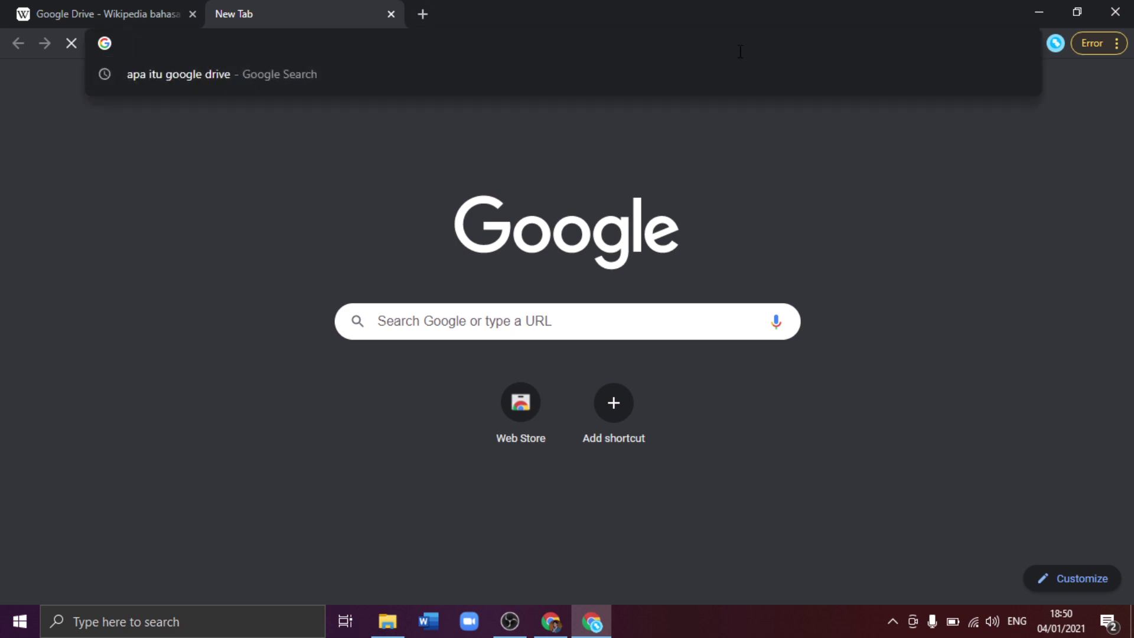
{"action": "type", "text": "goog"}
{"action": "key", "text": "BackSpace"}
{"action": "type", "text": "le"}
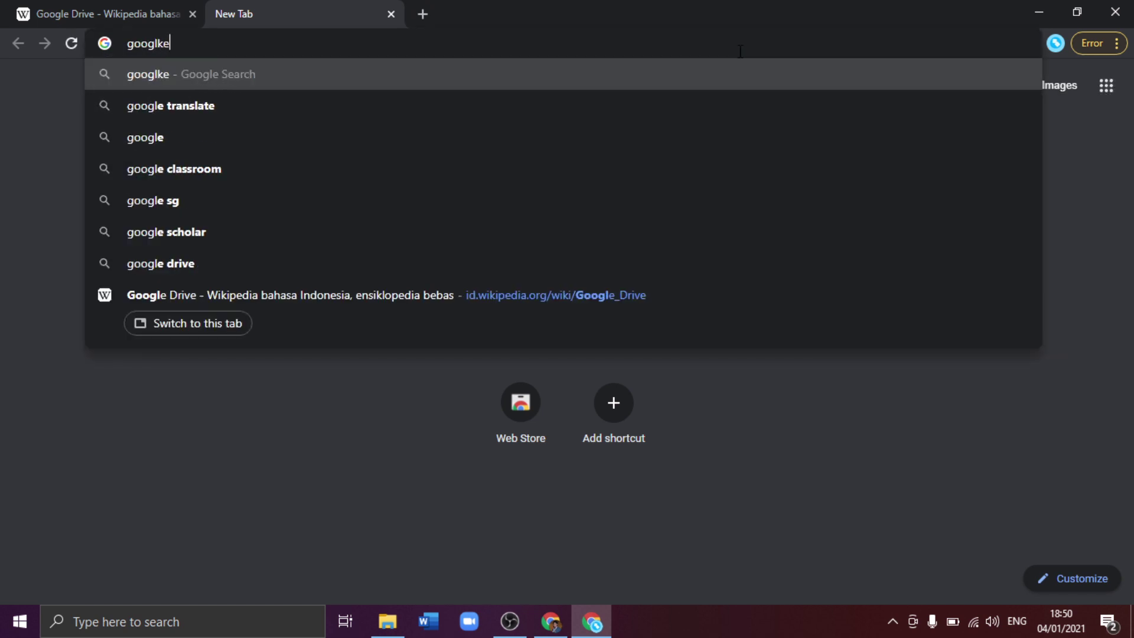
{"action": "type", "text": " drive"}
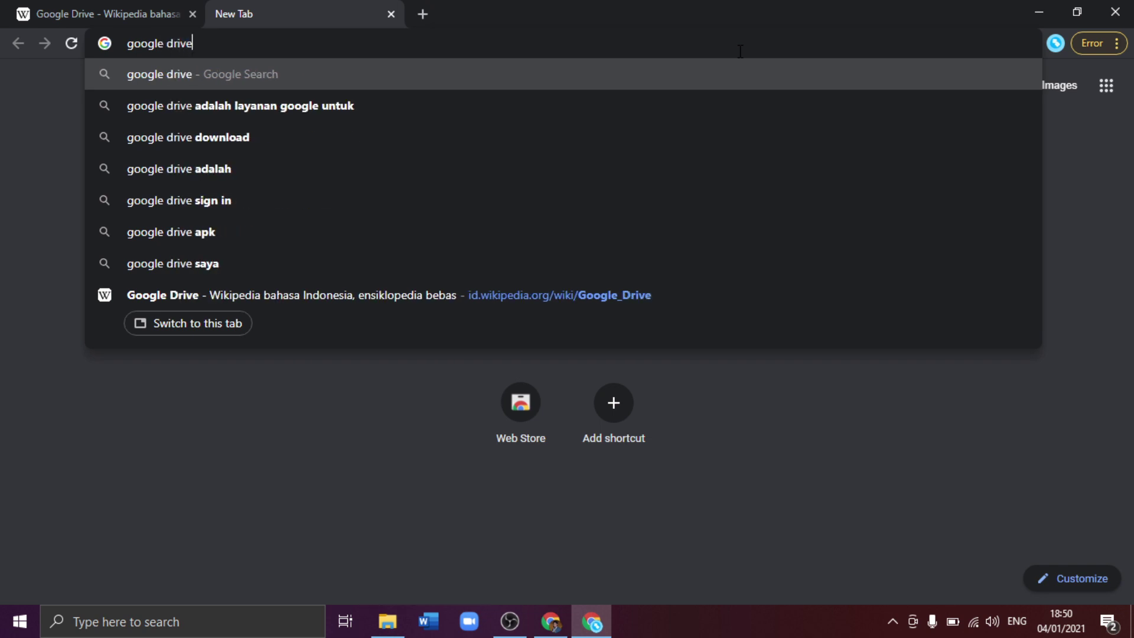
{"action": "key", "text": "Return"}
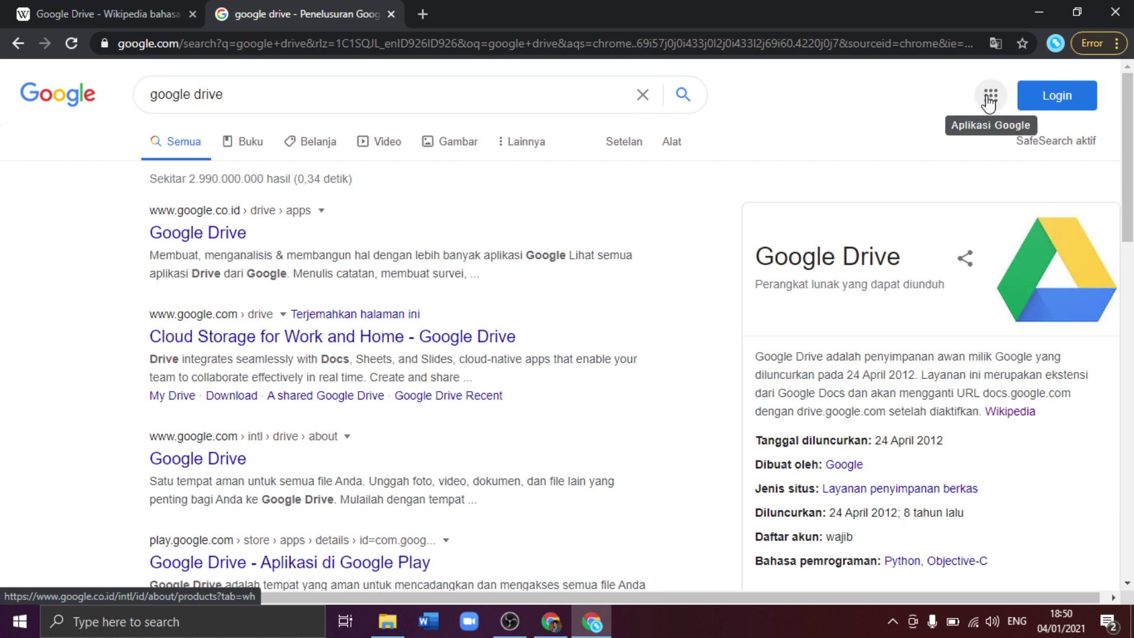
Step: Go to the Google Drive landing page through the Google apps launcher and browse it
{"action": "left_click", "coordinate": [991, 99]}
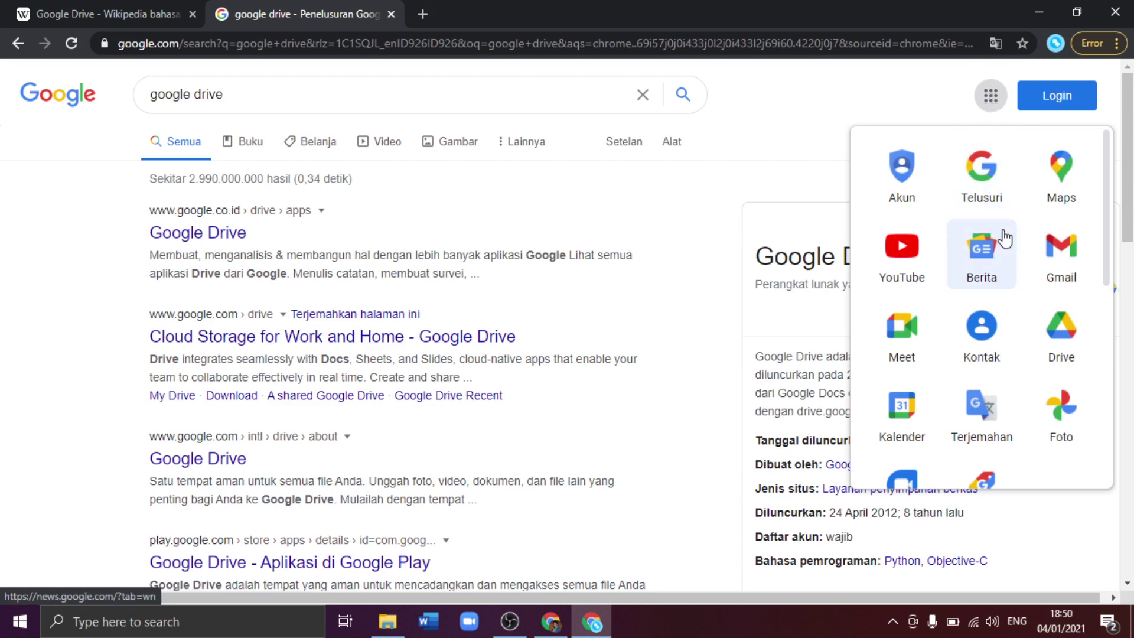
{"action": "scroll", "coordinate": [1006, 250], "scroll_direction": "down", "scroll_amount": 2}
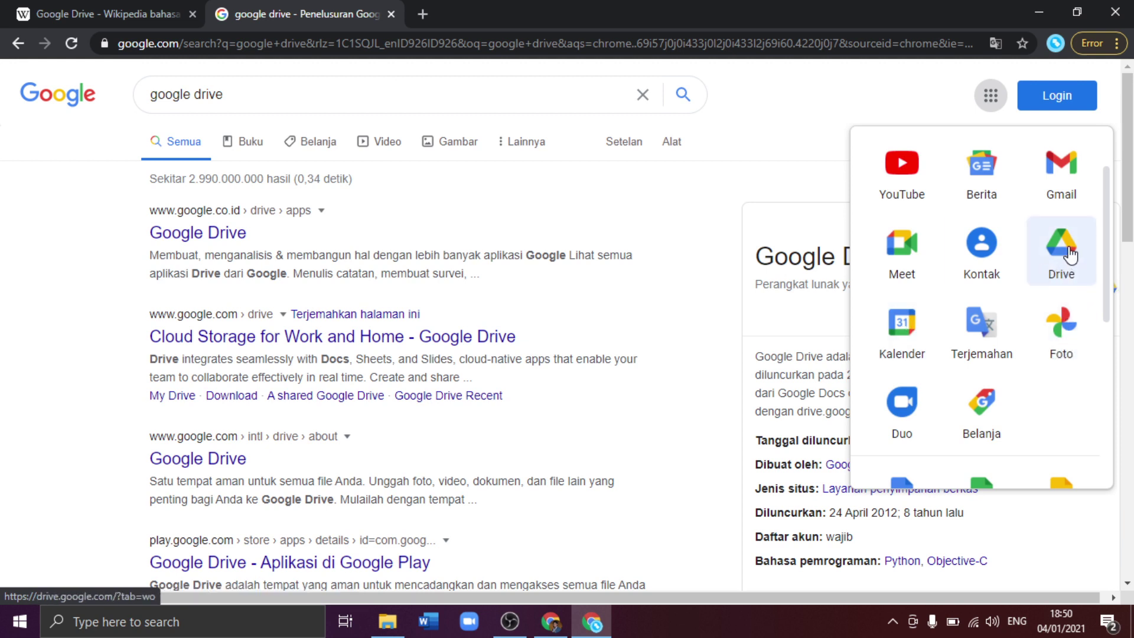
{"action": "left_click", "coordinate": [1066, 256]}
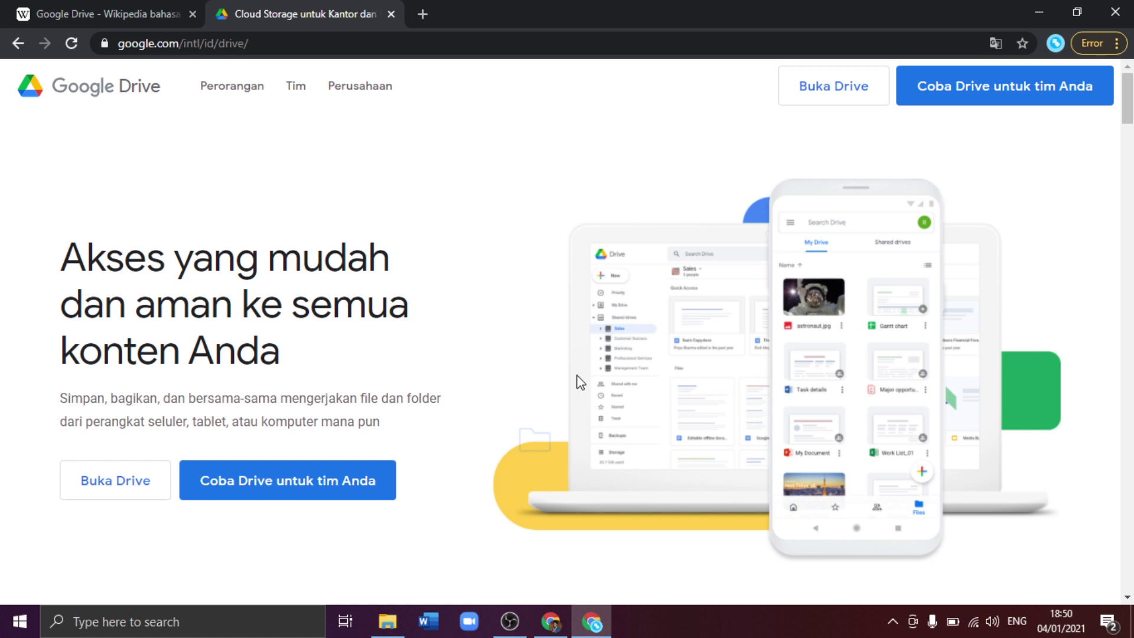
{"action": "scroll", "coordinate": [576, 379], "scroll_direction": "down", "scroll_amount": 10}
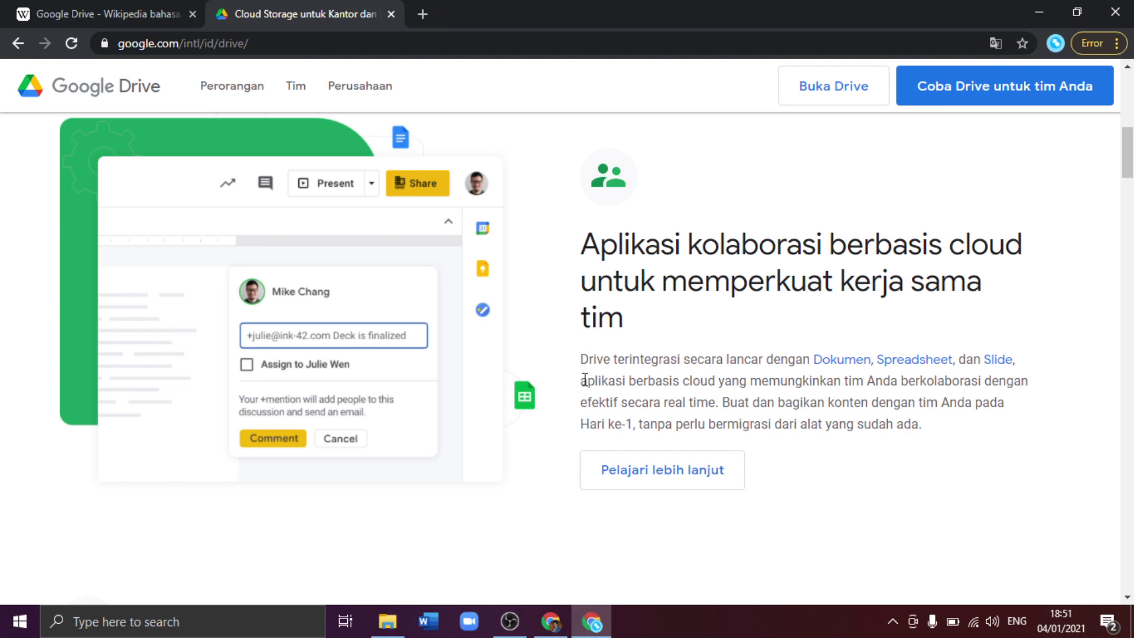
{"action": "scroll", "coordinate": [585, 380], "scroll_direction": "up", "scroll_amount": 10}
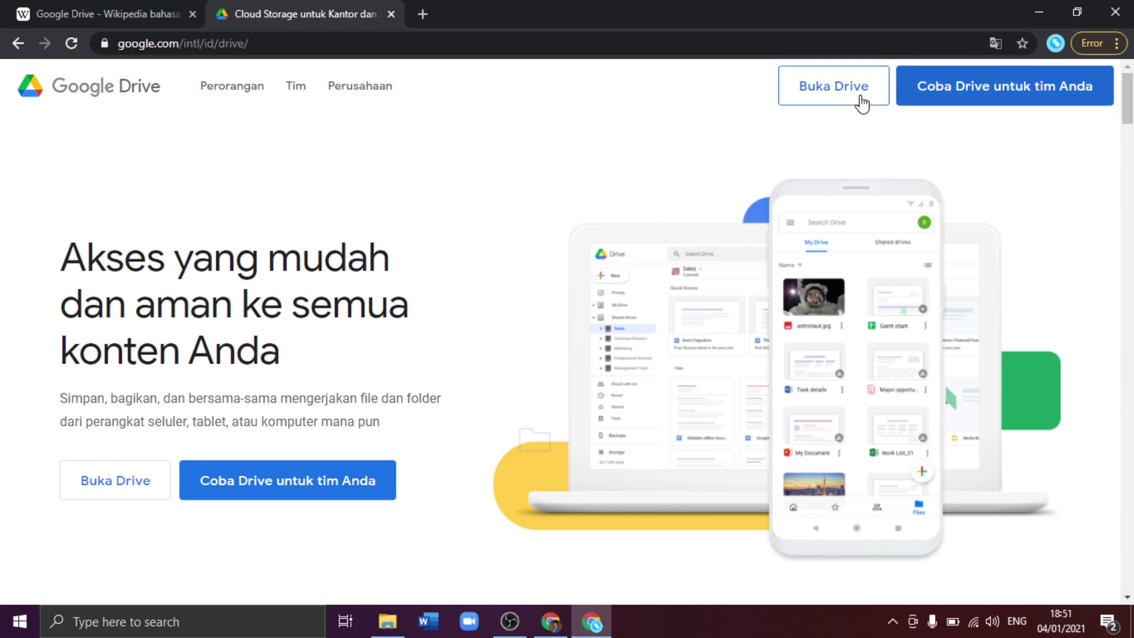
Step: Open the Drive sign-in from 'Buka Drive' and submit the account's email address
{"action": "left_click", "coordinate": [111, 502]}
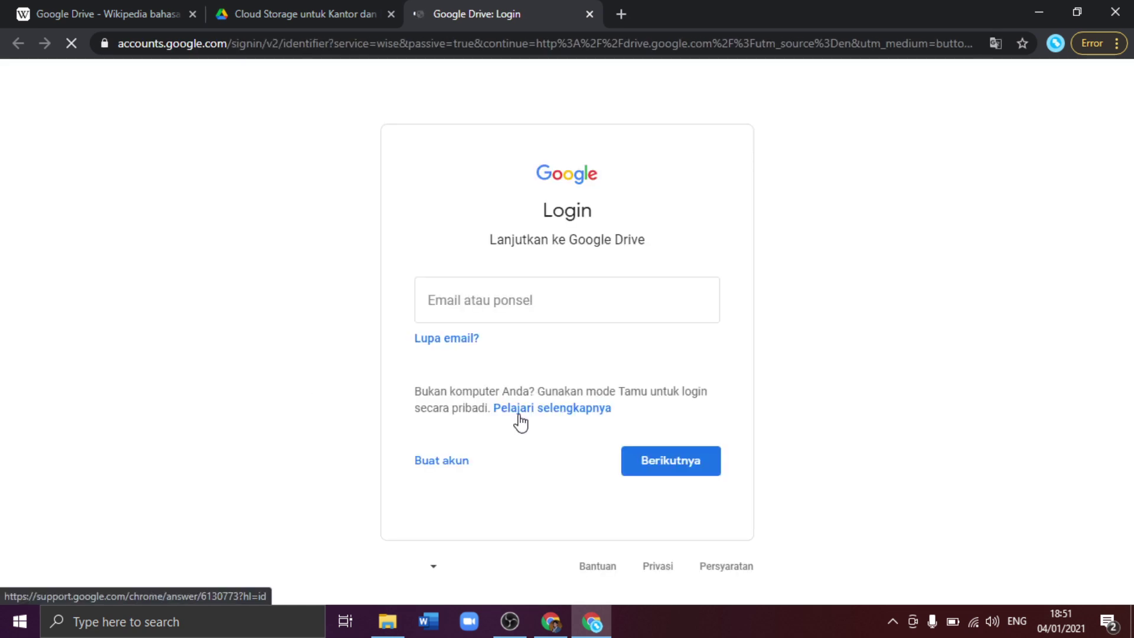
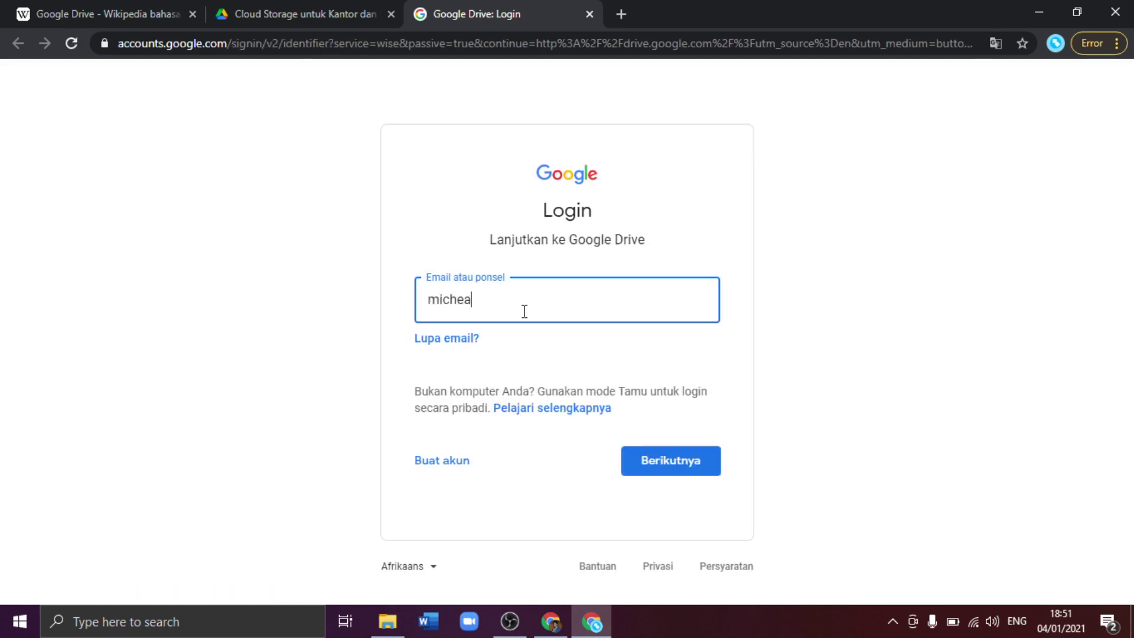
{"action": "key", "text": "Return"}
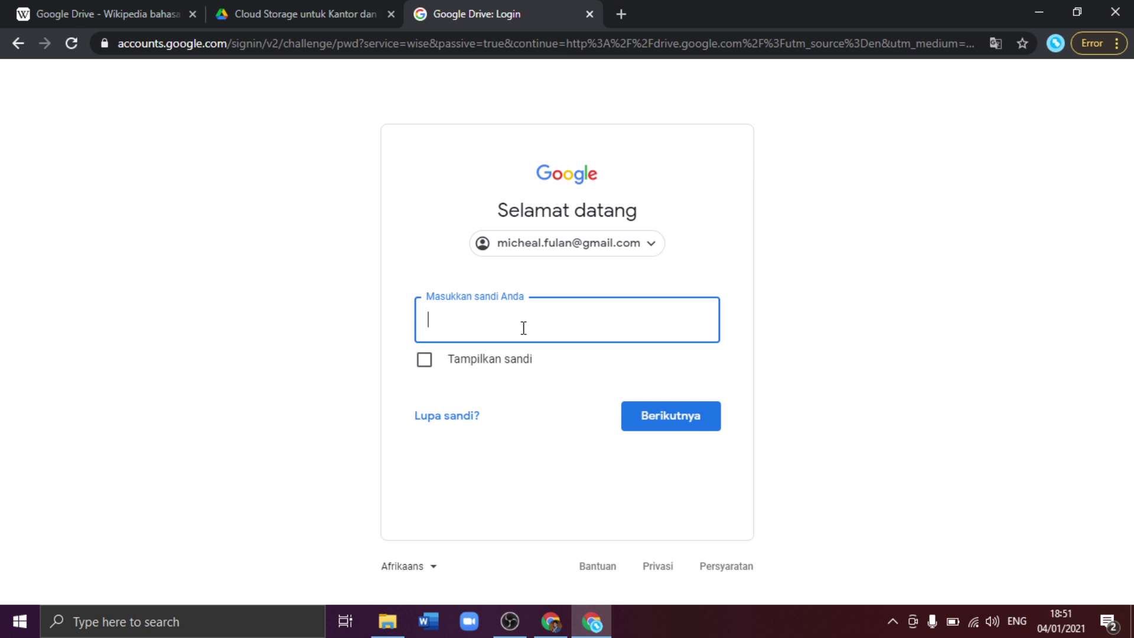
Step: Enter the account password, then retype and resubmit it after the rejection
{"action": "type", "text": "••••••••••"}
{"action": "key", "text": "Return"}
{"action": "type", "text": "••••"}
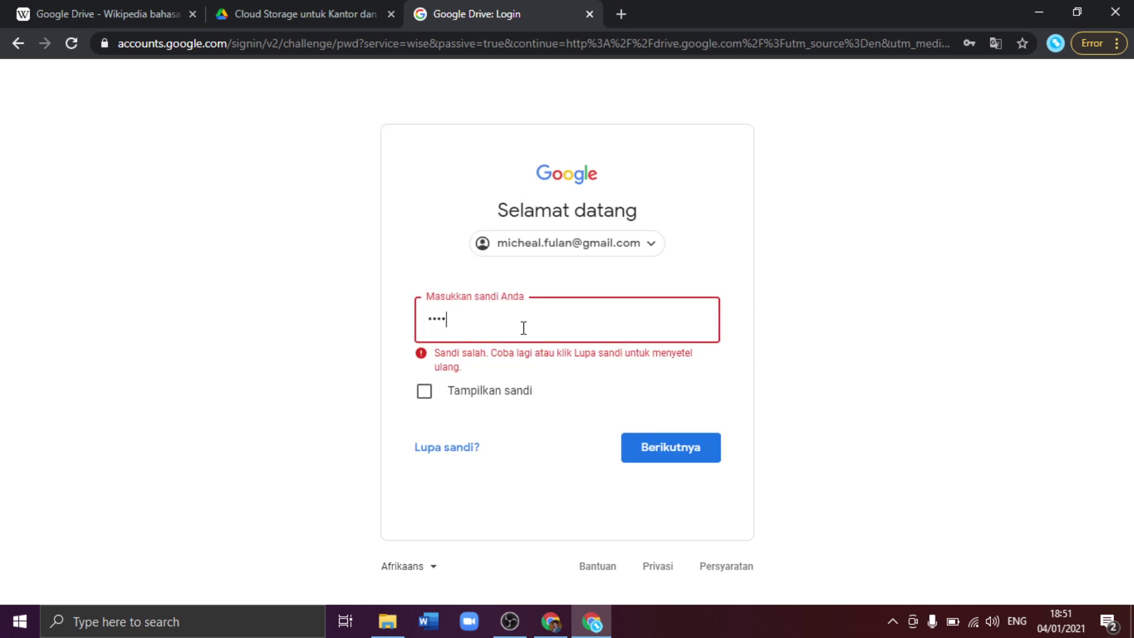
{"action": "type", "text": "•••••••••"}
{"action": "key", "text": "Return"}
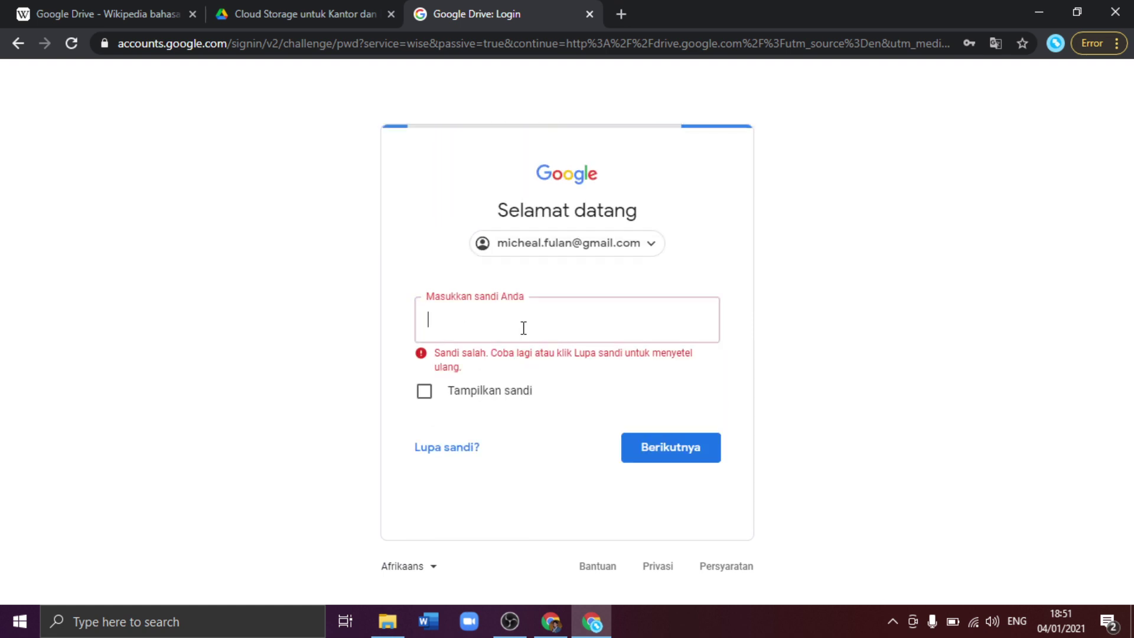
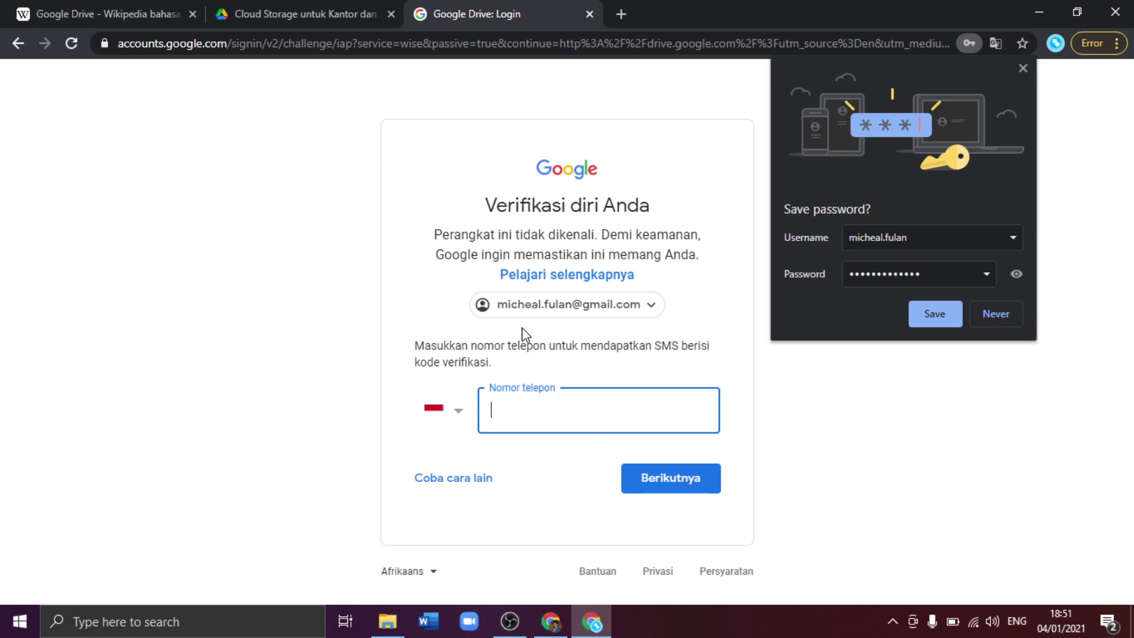
Step: Verify the sign-in by submitting the account's phone number and entering the SMS verification code
{"action": "left_click", "coordinate": [679, 475]}
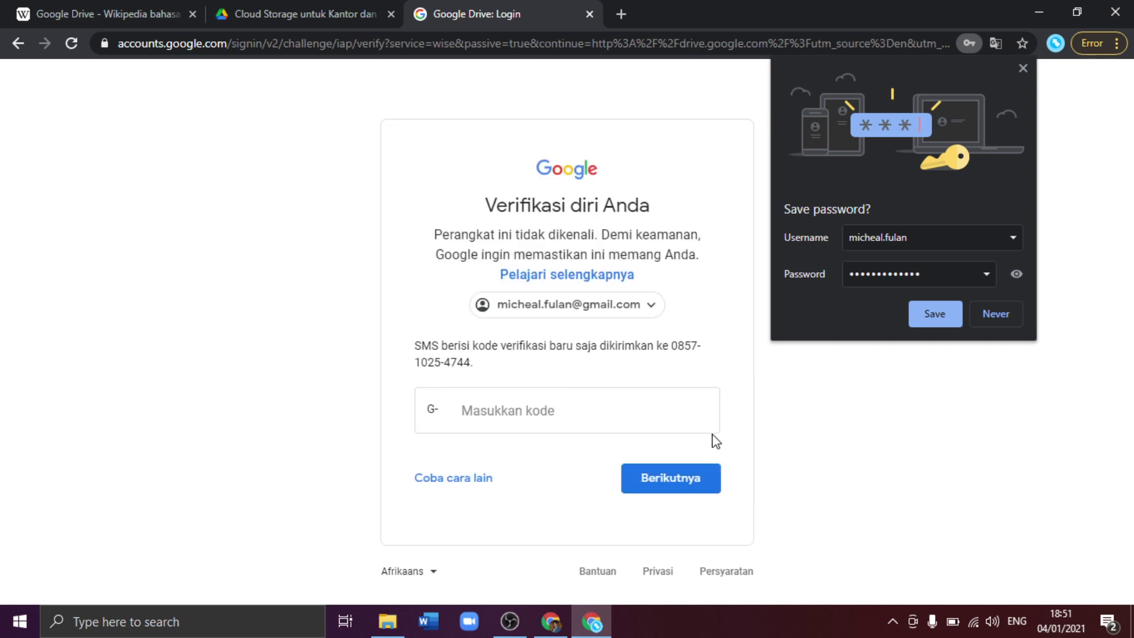
{"action": "left_click", "coordinate": [528, 412]}
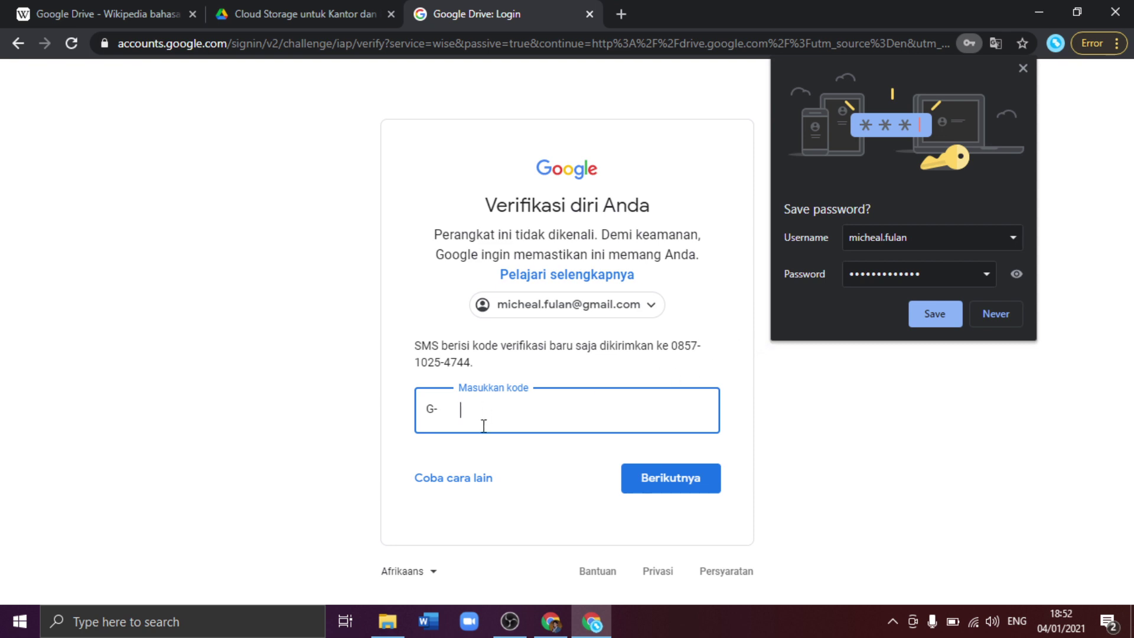
{"action": "key", "text": "Return"}
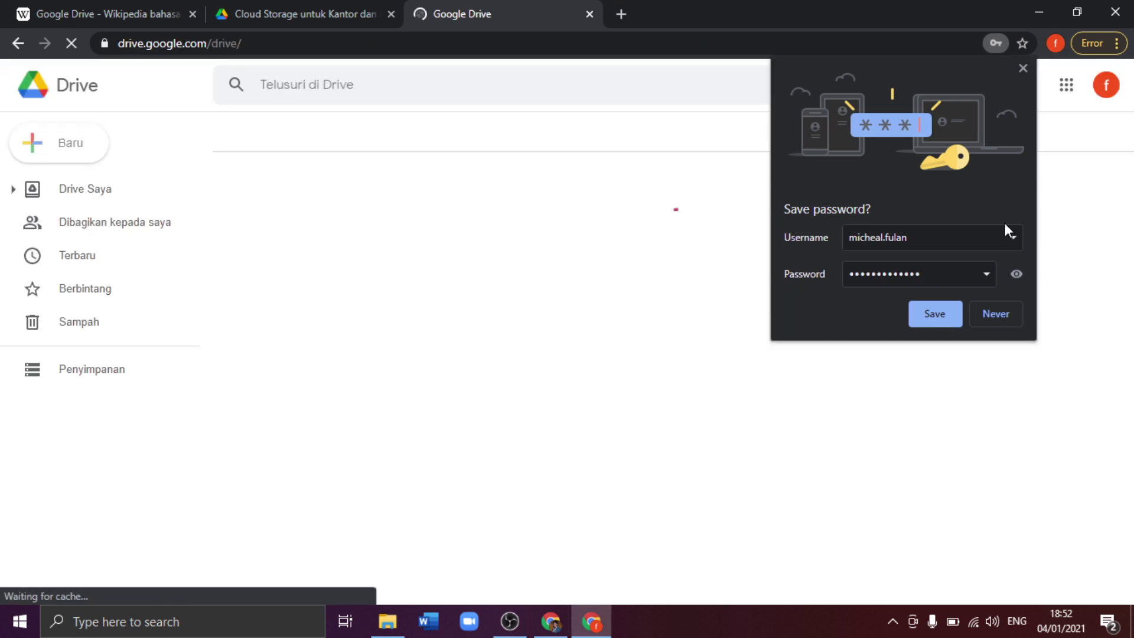
Step: Save the password in Chrome and browse the loaded My Drive file list
{"action": "left_click", "coordinate": [934, 314]}
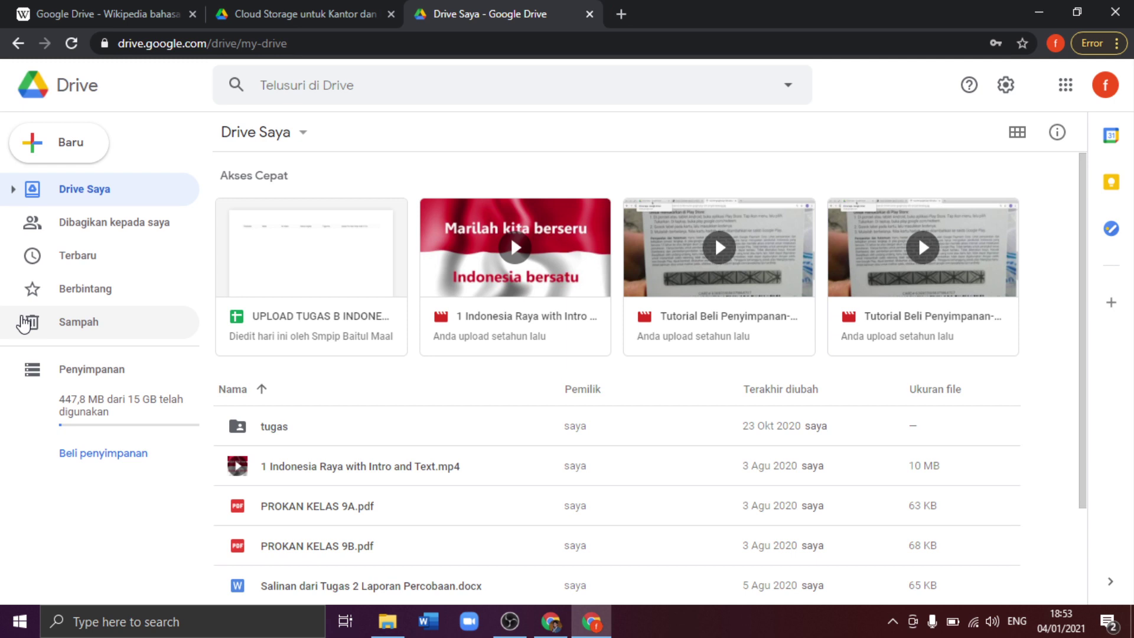
{"action": "scroll", "coordinate": [356, 327], "scroll_direction": "down", "scroll_amount": 2}
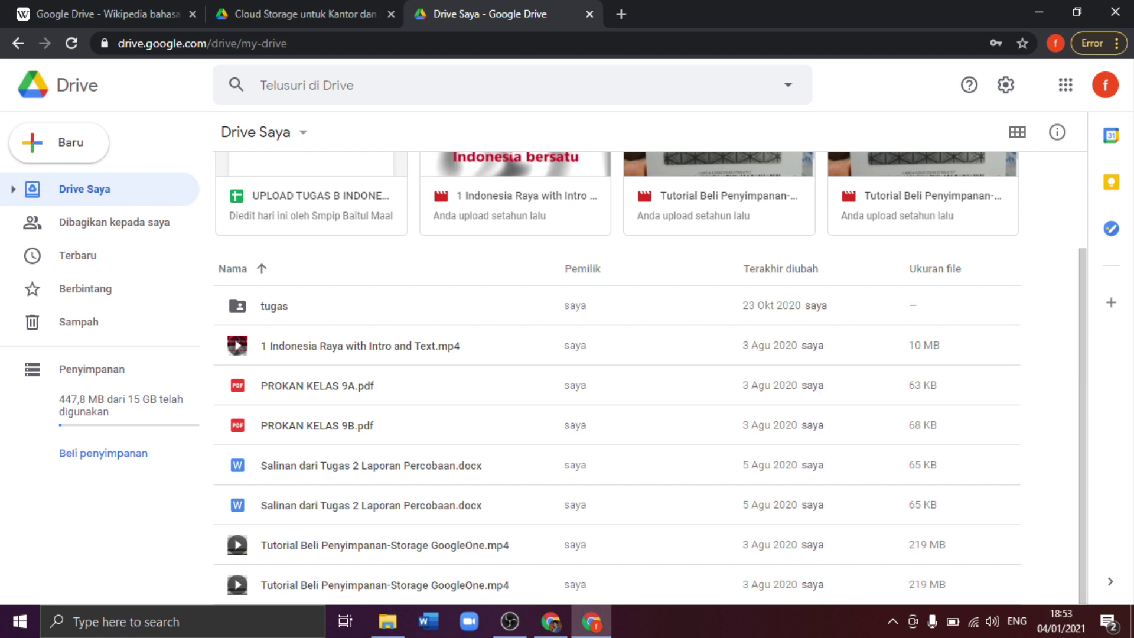
{"action": "scroll", "coordinate": [617, 377], "scroll_direction": "up", "scroll_amount": 2}
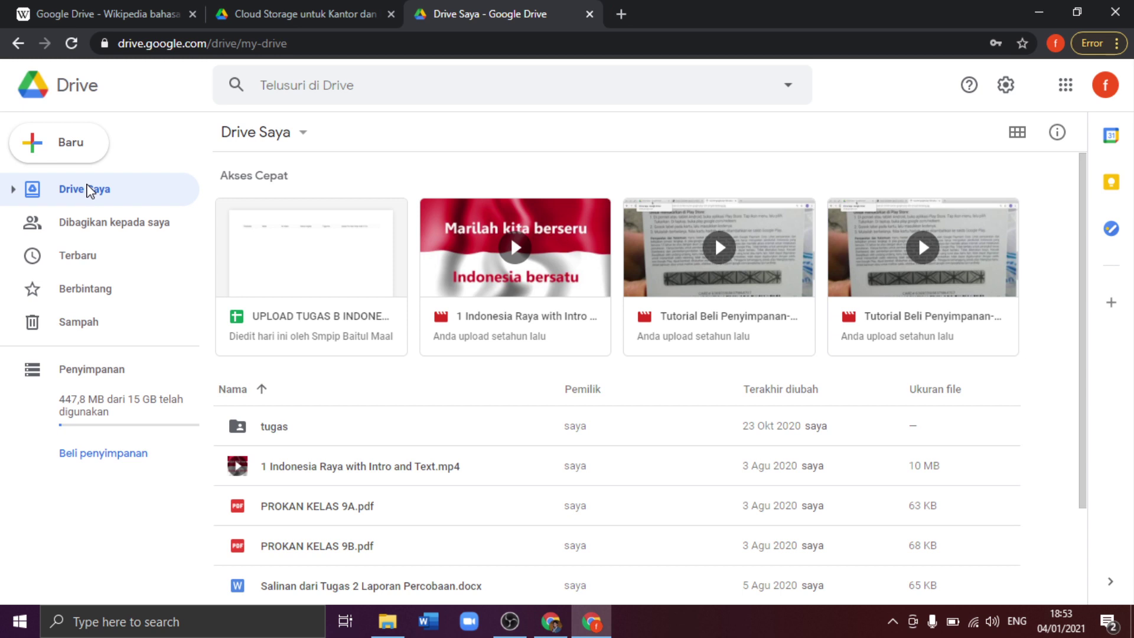
{"action": "left_click", "coordinate": [59, 161]}
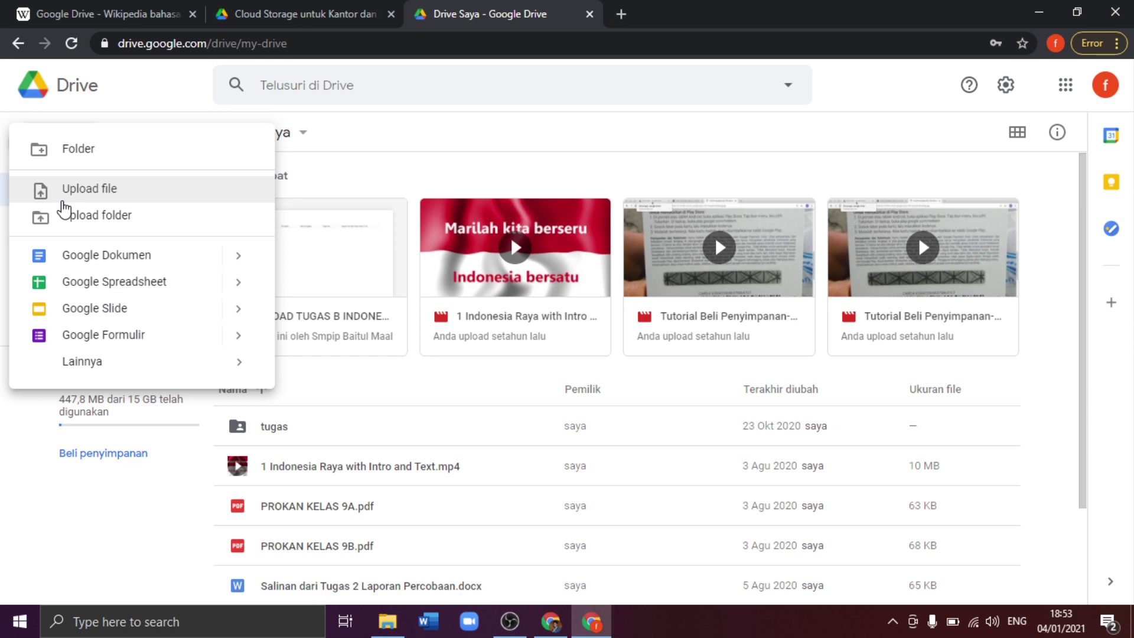
{"action": "left_click", "coordinate": [115, 203]}
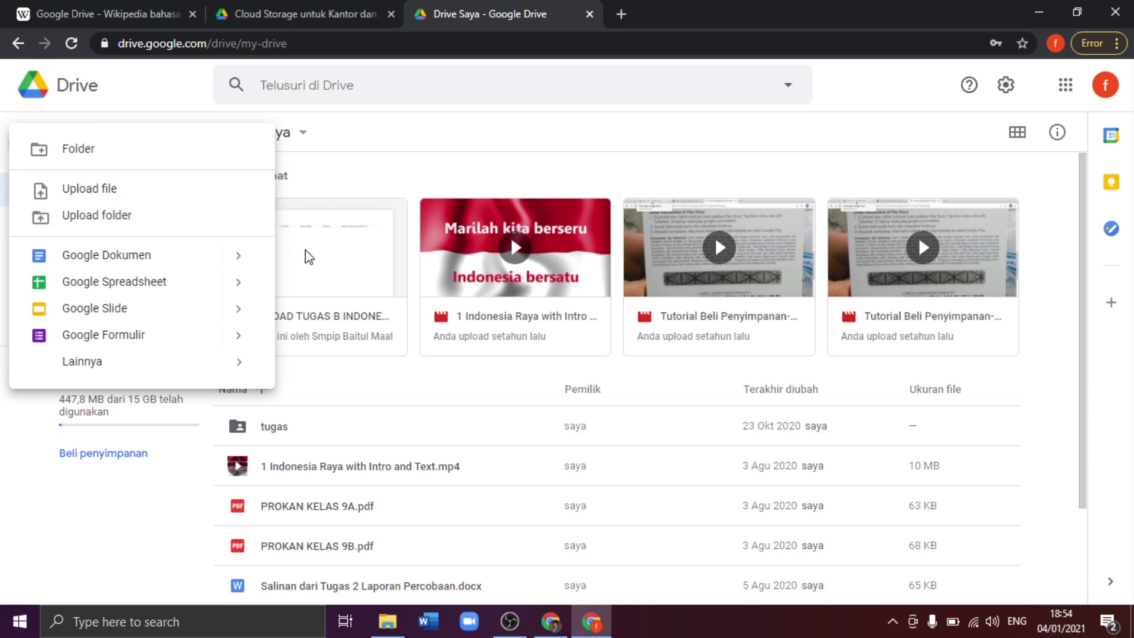
{"action": "mouse_move", "coordinate": [236, 255]}
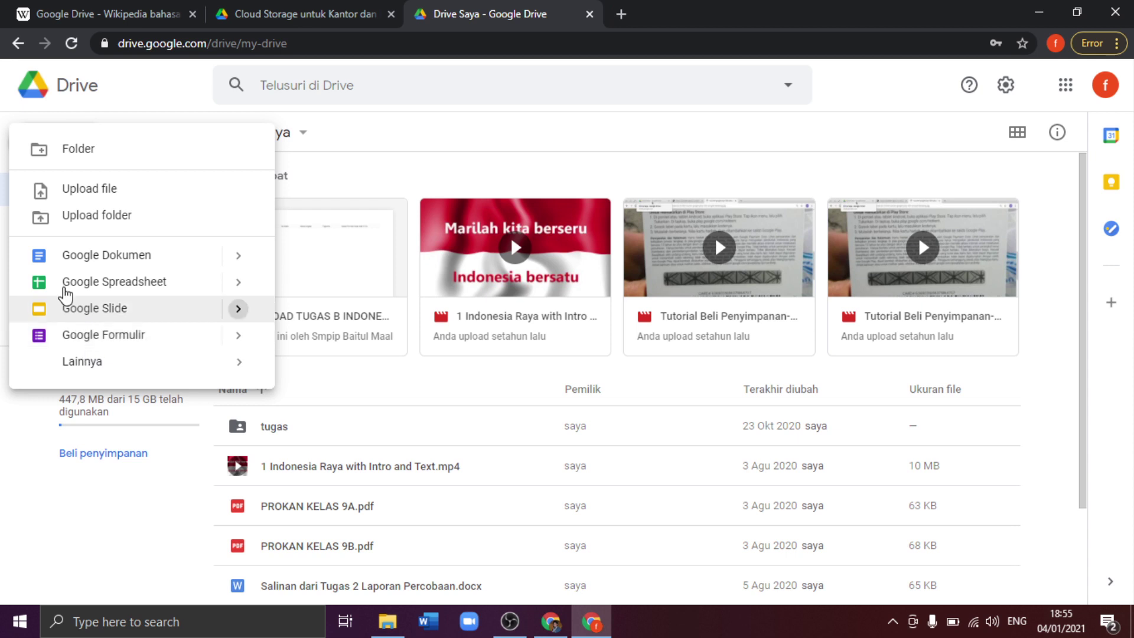
{"action": "mouse_move", "coordinate": [97, 361]}
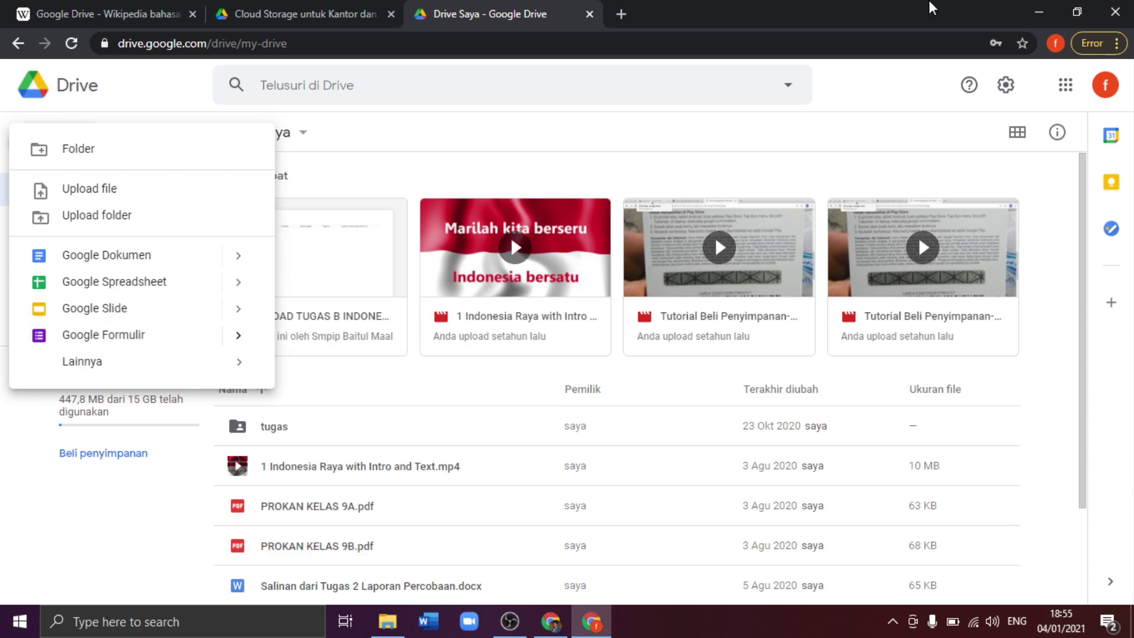
{"action": "mouse_move", "coordinate": [132, 372]}
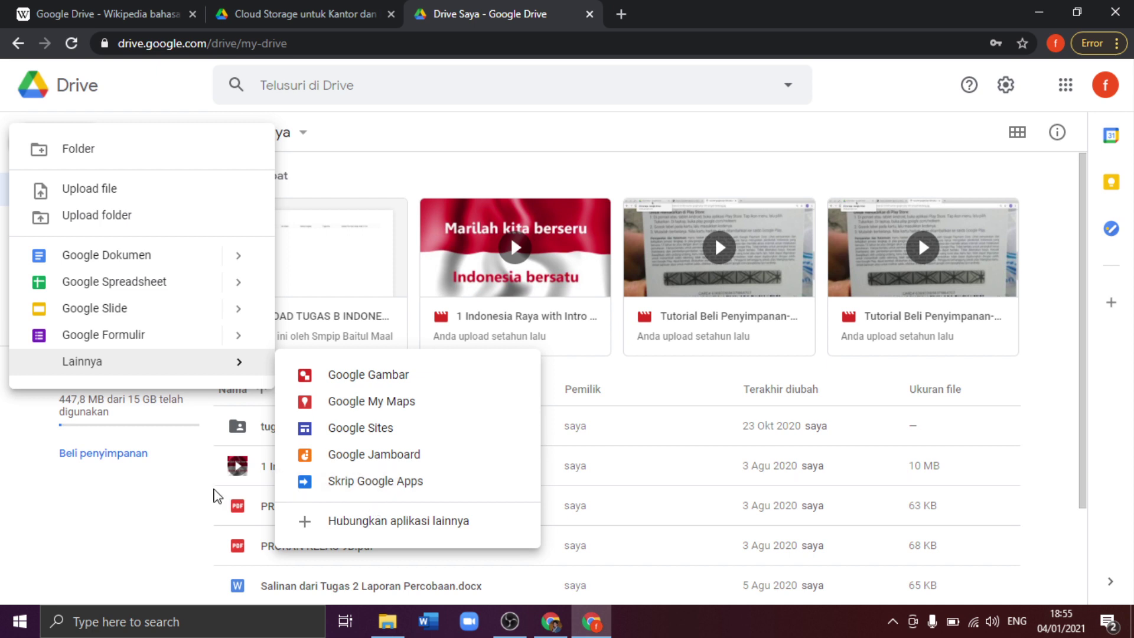
{"action": "left_click", "coordinate": [79, 543]}
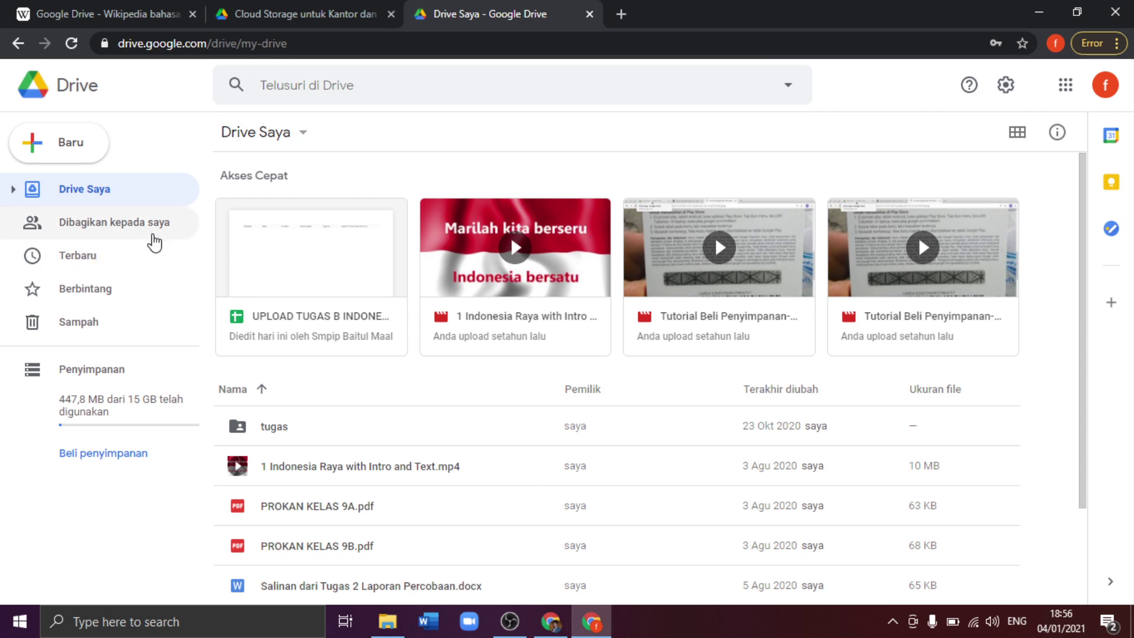
Step: Browse the Dibagikan kepada saya list, including MATERI IPA KELAS 7 and PROKAN KELAS 9B
{"action": "left_click", "coordinate": [155, 241]}
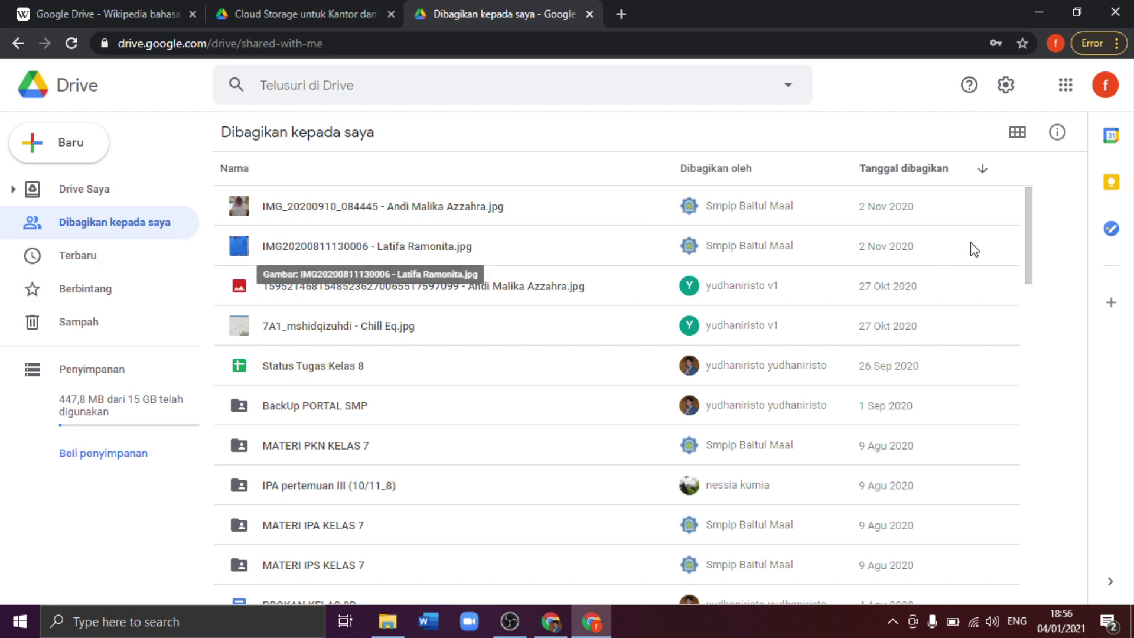
{"action": "scroll", "coordinate": [676, 383], "scroll_direction": "down", "scroll_amount": 3}
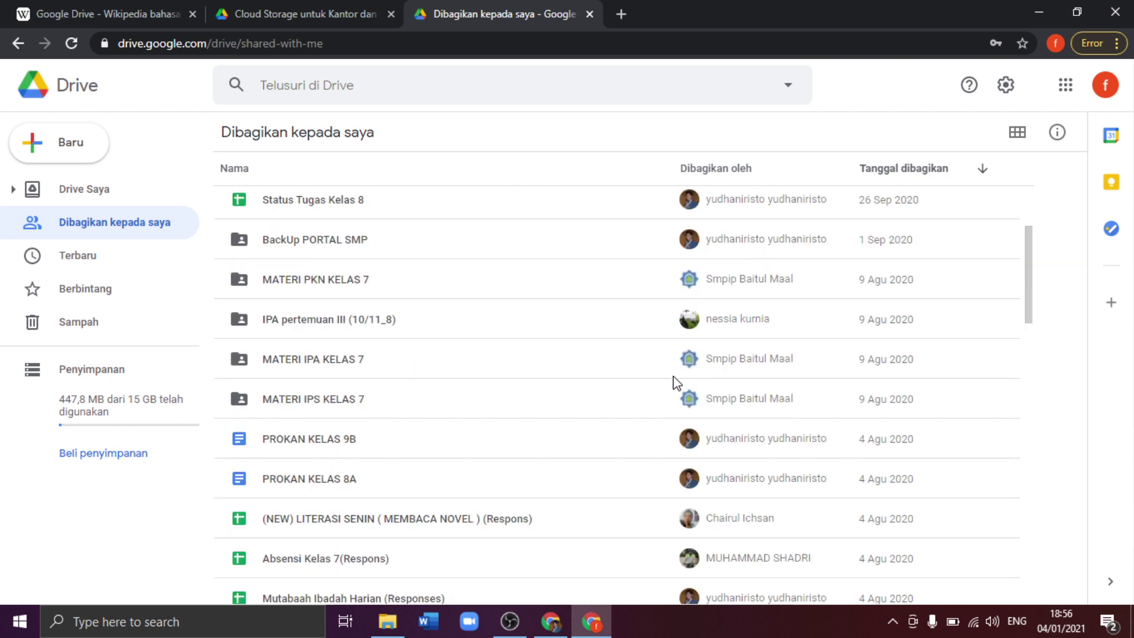
{"action": "scroll", "coordinate": [676, 382], "scroll_direction": "down", "scroll_amount": 3}
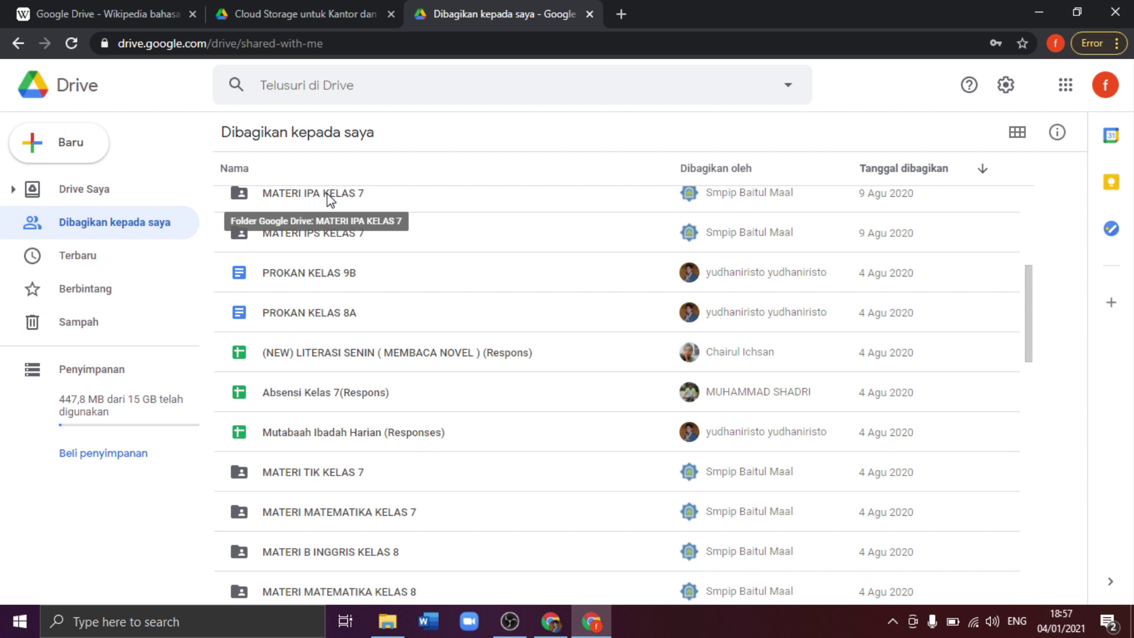
Step: Browse the Terbaru page of recently opened files like LKS IPA 1.docx
{"action": "left_click", "coordinate": [83, 256]}
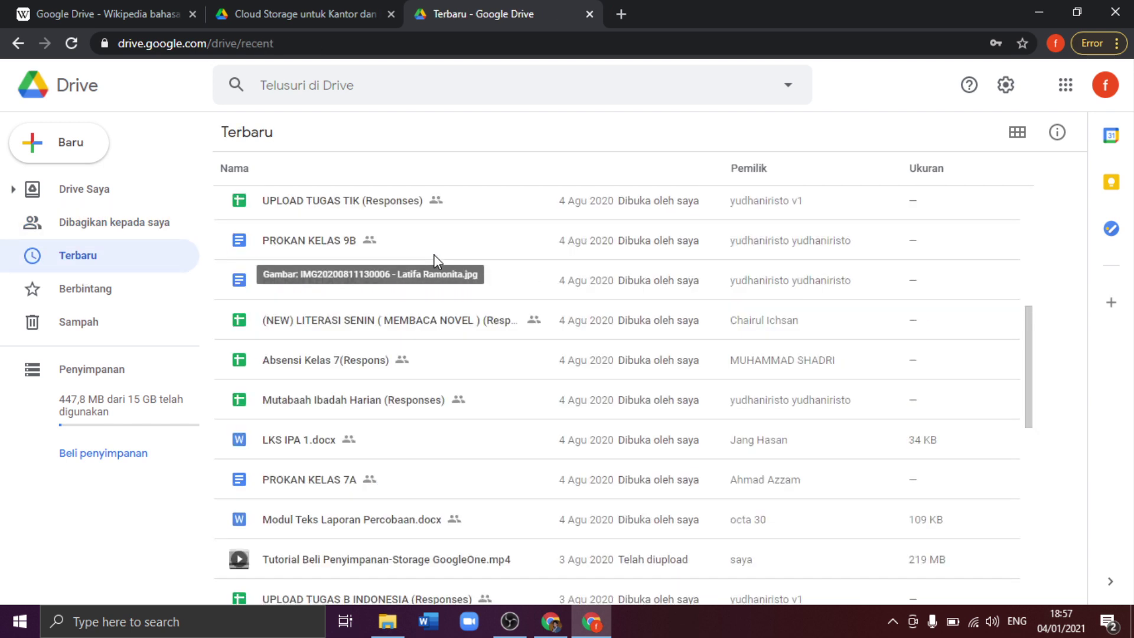
{"action": "scroll", "coordinate": [437, 262], "scroll_direction": "down", "scroll_amount": 1}
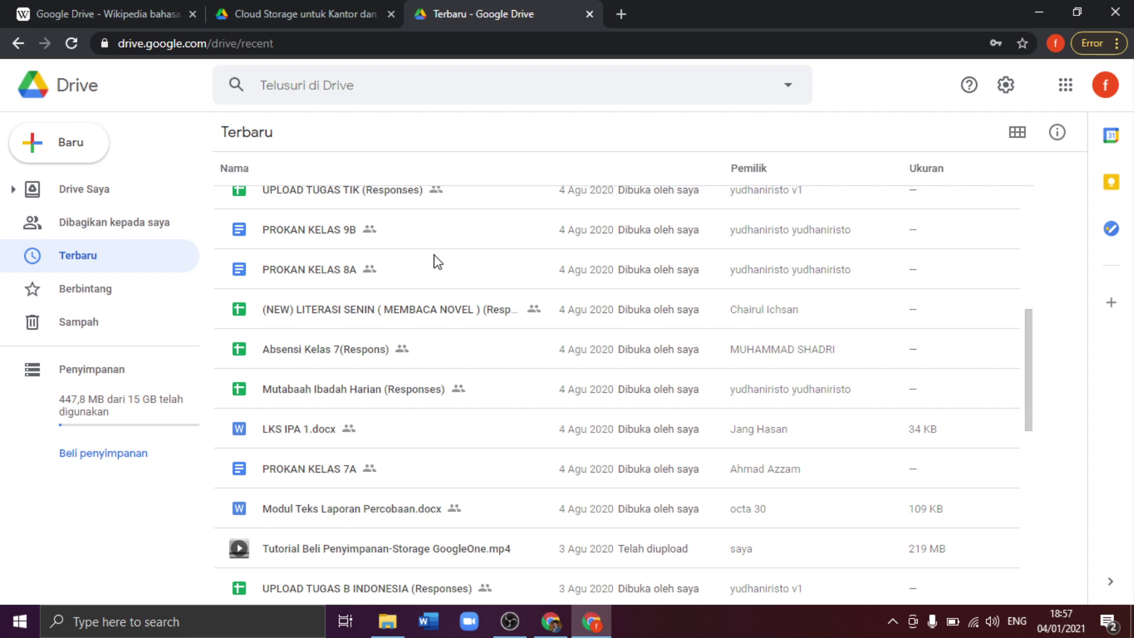
Step: Check the empty Berbintang page, glance over Drive Saya, then return to Berbintang
{"action": "left_click", "coordinate": [75, 296]}
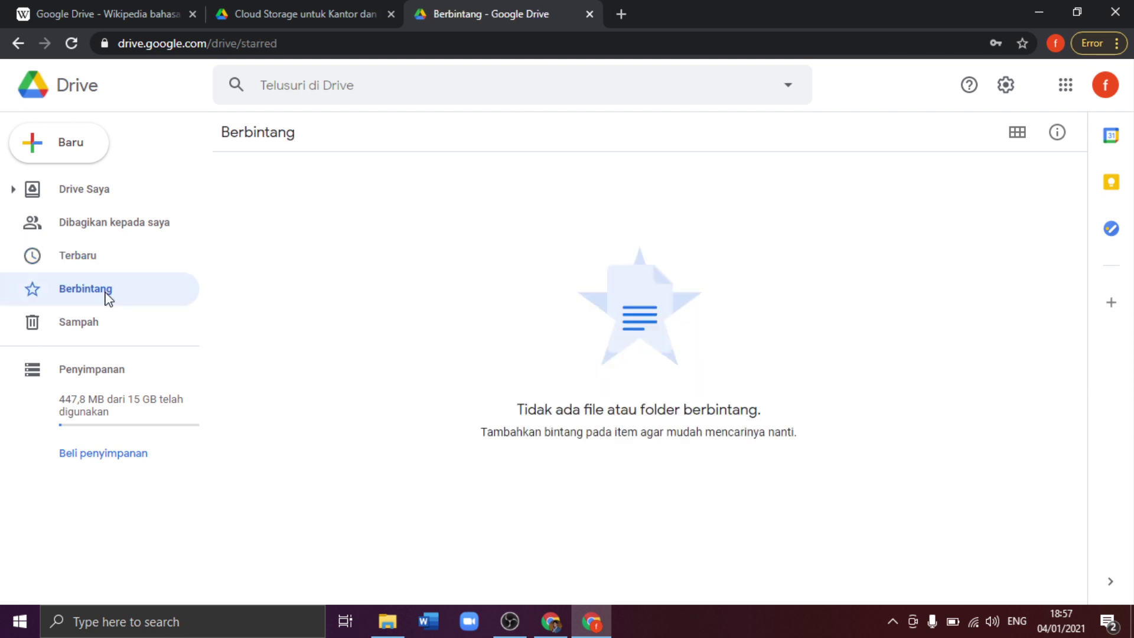
{"action": "left_click", "coordinate": [98, 203]}
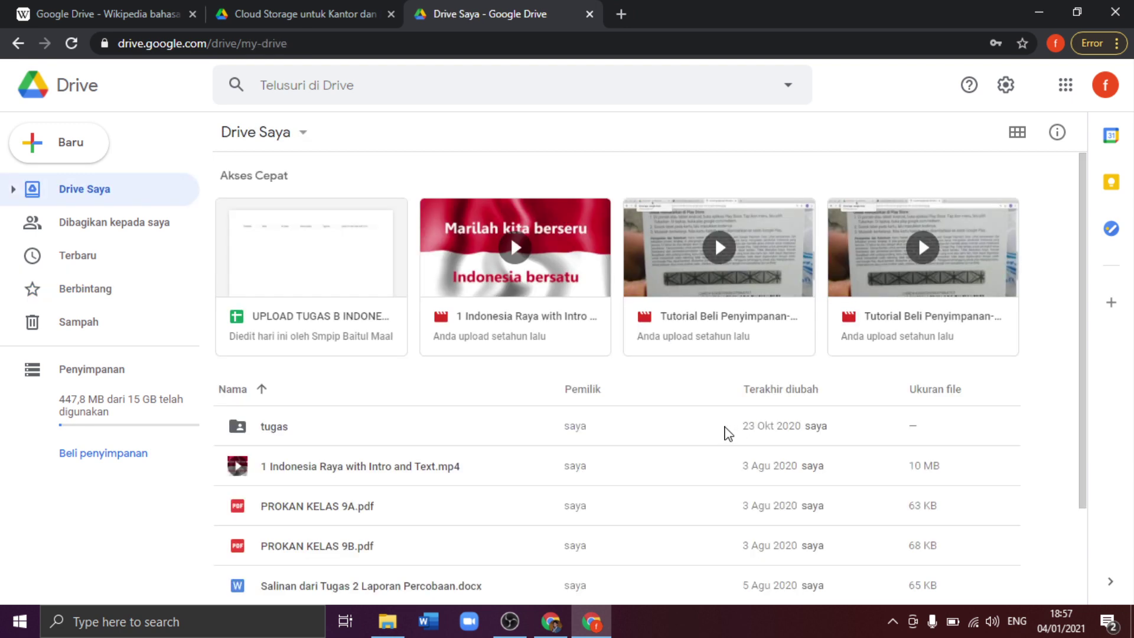
{"action": "scroll", "coordinate": [413, 376], "scroll_direction": "down", "scroll_amount": 2}
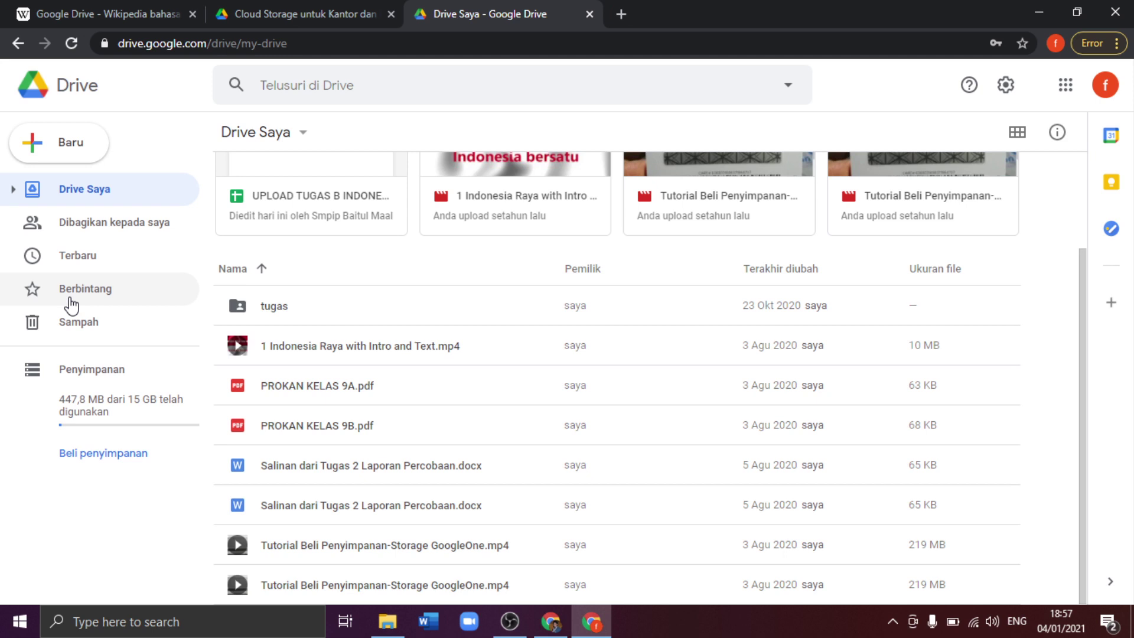
{"action": "left_click", "coordinate": [71, 301]}
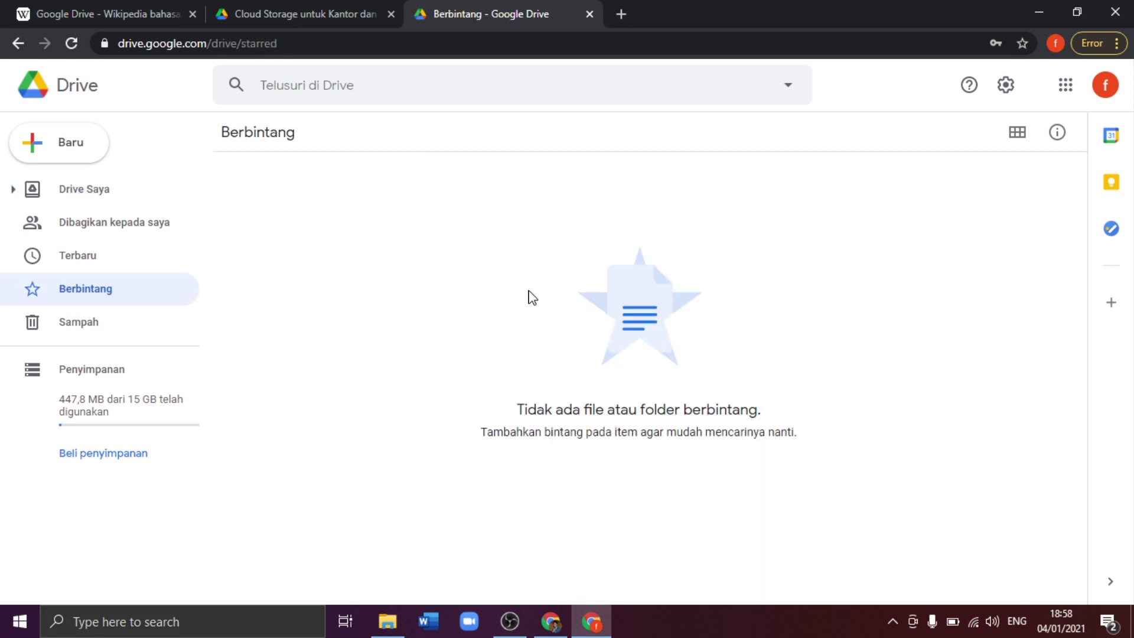
Step: Look at the empty Sampah trash, then return to Drive Saya and browse its files
{"action": "left_click", "coordinate": [69, 335]}
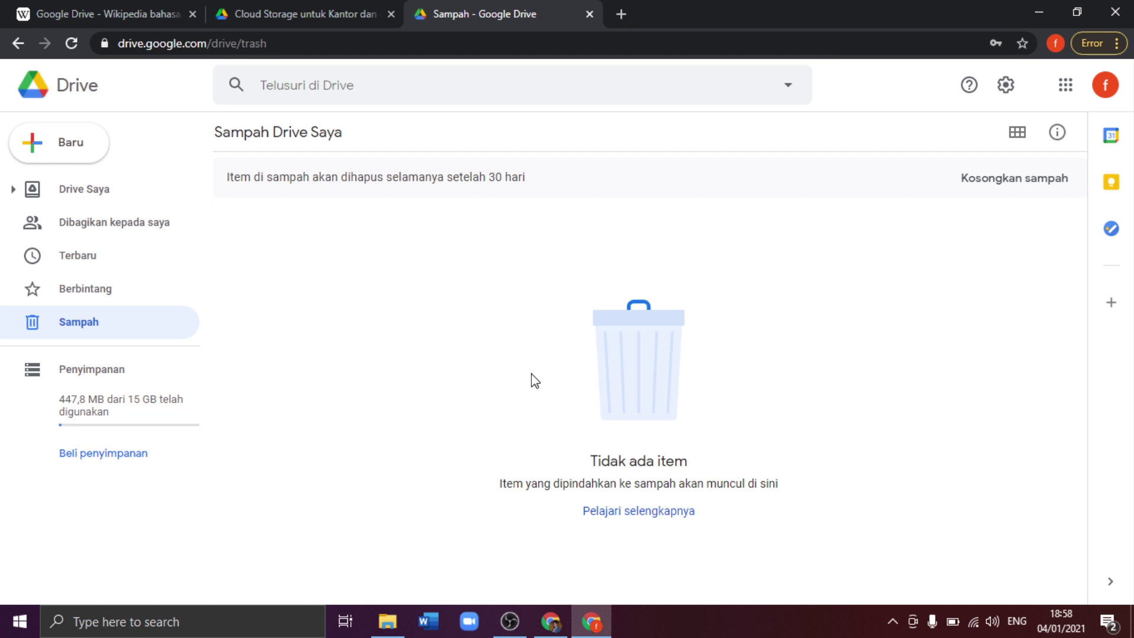
{"action": "left_click", "coordinate": [99, 190]}
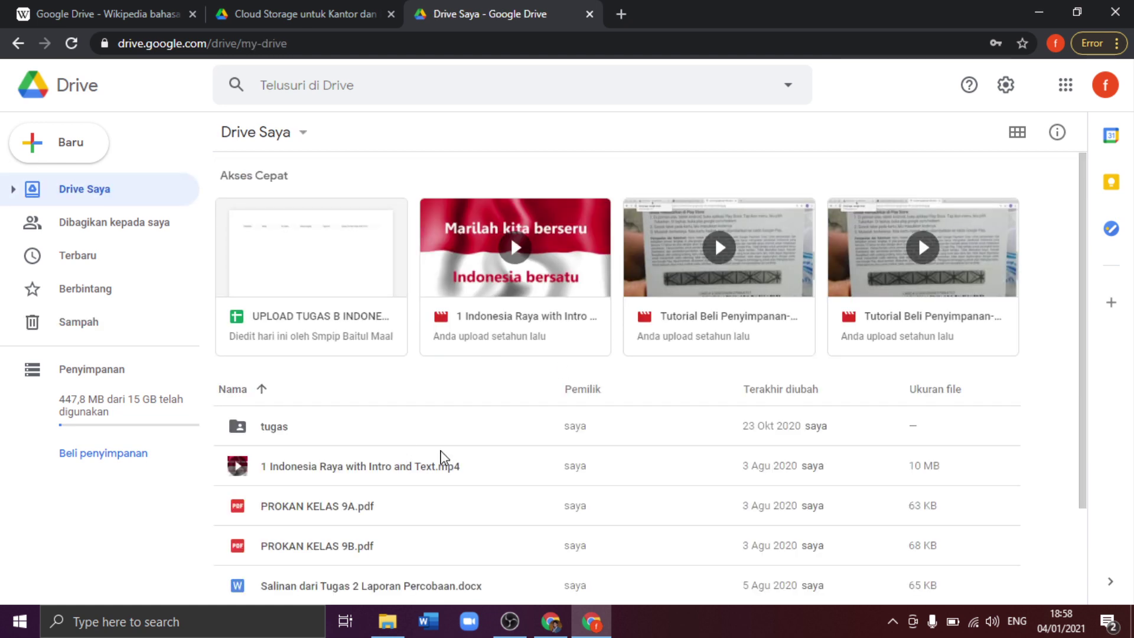
{"action": "scroll", "coordinate": [414, 408], "scroll_direction": "down", "scroll_amount": 2}
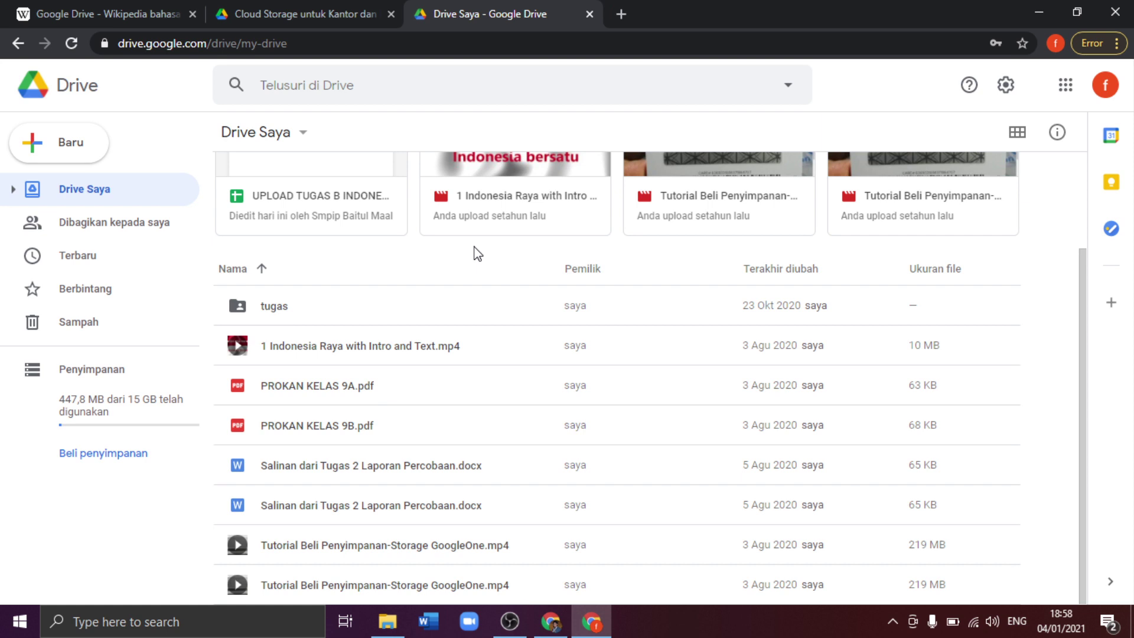
Step: Open the Sampah trash page again, showing no items and 447,8 MB used
{"action": "left_click", "coordinate": [69, 330]}
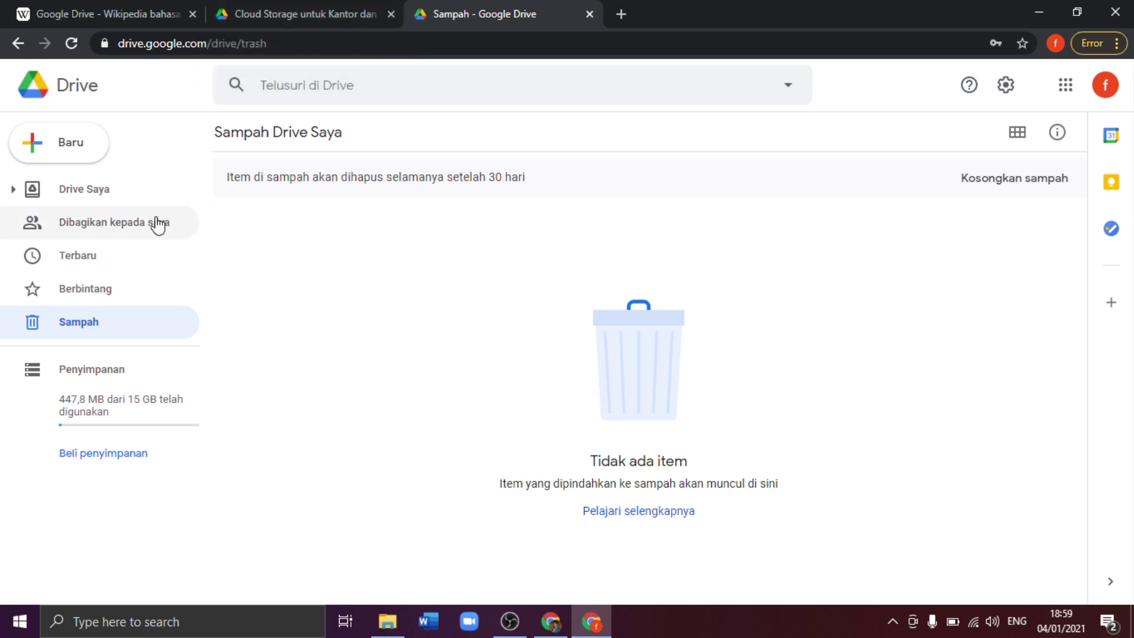
Step: Return to Drive Saya with the tugas folder and PROKAN KELAS 9A/9B PDFs
{"action": "left_click", "coordinate": [97, 196]}
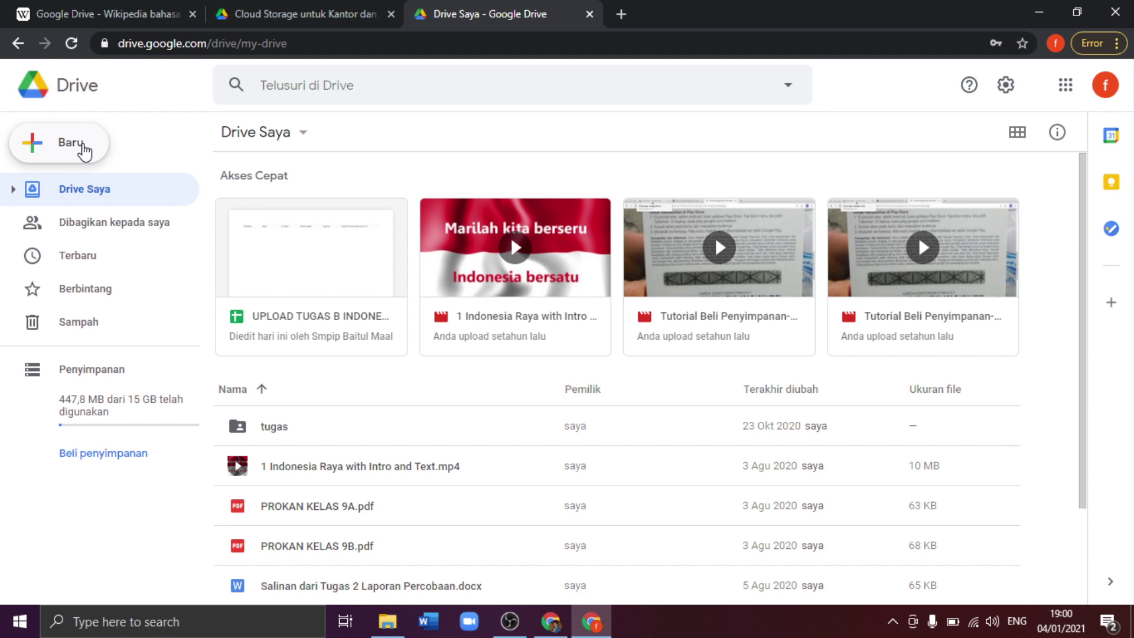
Step: Open the Baru menu with Folder, Upload file and Google Dokumen options, leaving it open
{"action": "left_click", "coordinate": [83, 149]}
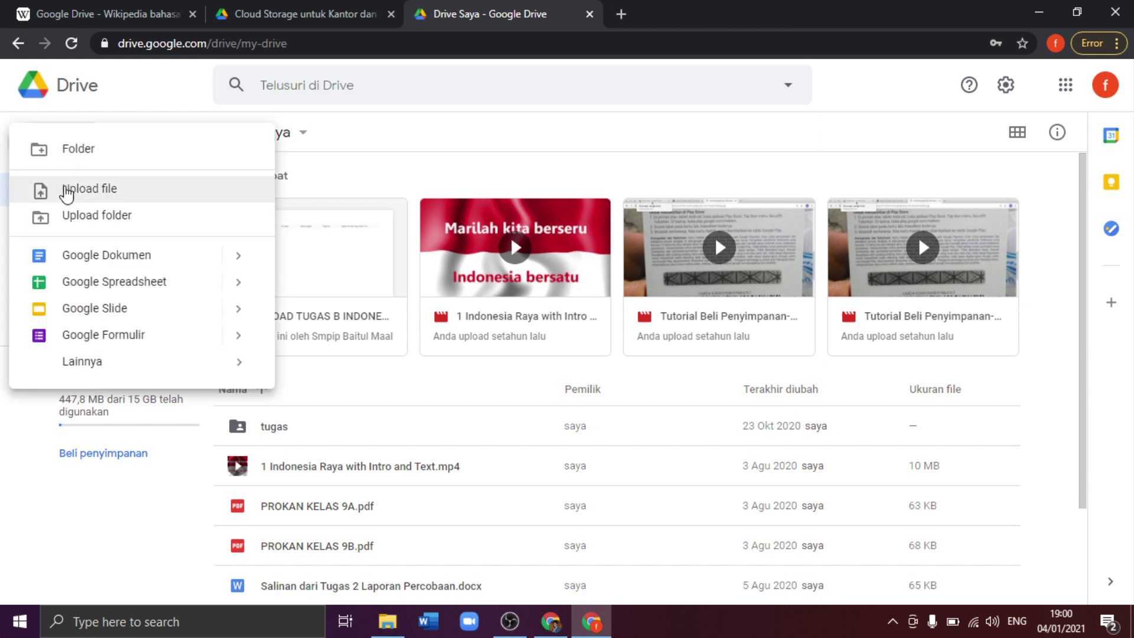
{"action": "left_click", "coordinate": [139, 104]}
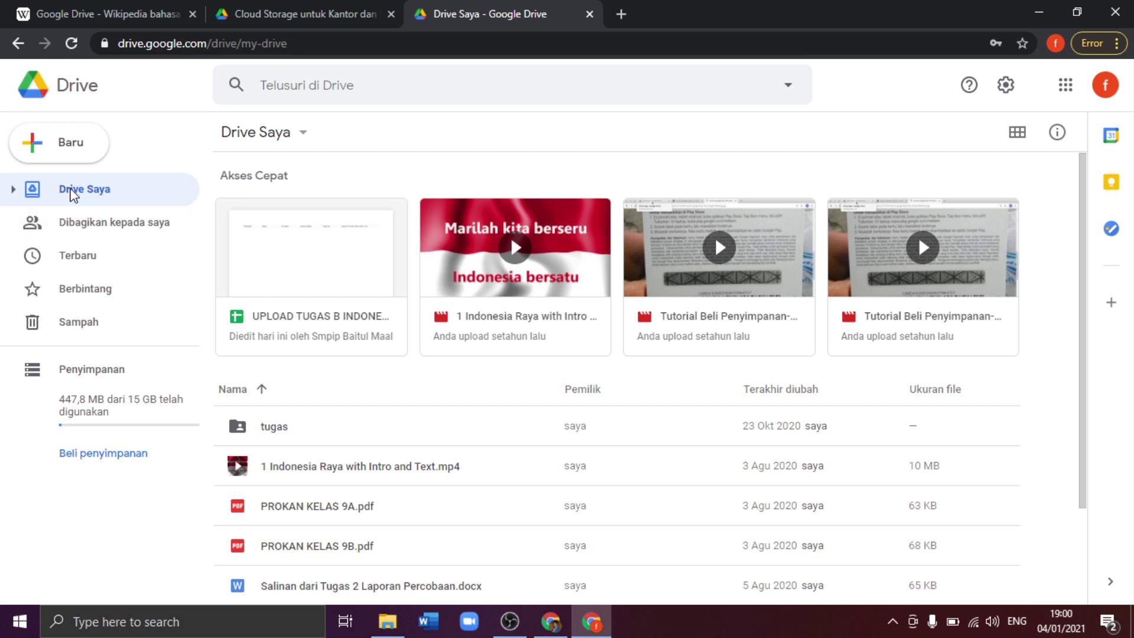
{"action": "left_click", "coordinate": [71, 144]}
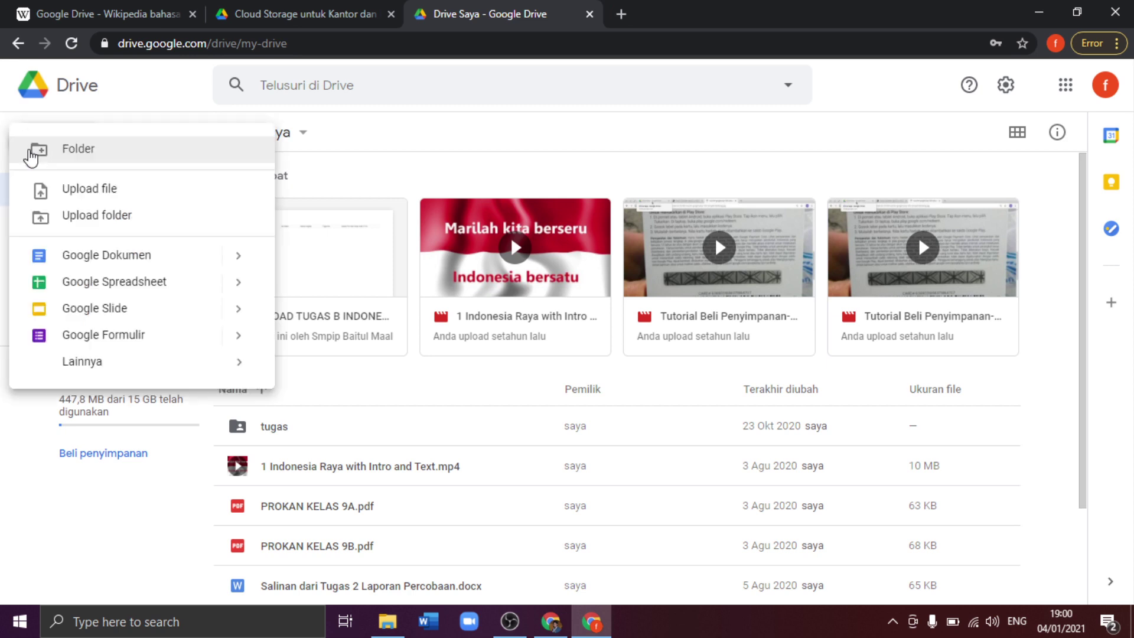
{"action": "left_click", "coordinate": [177, 101]}
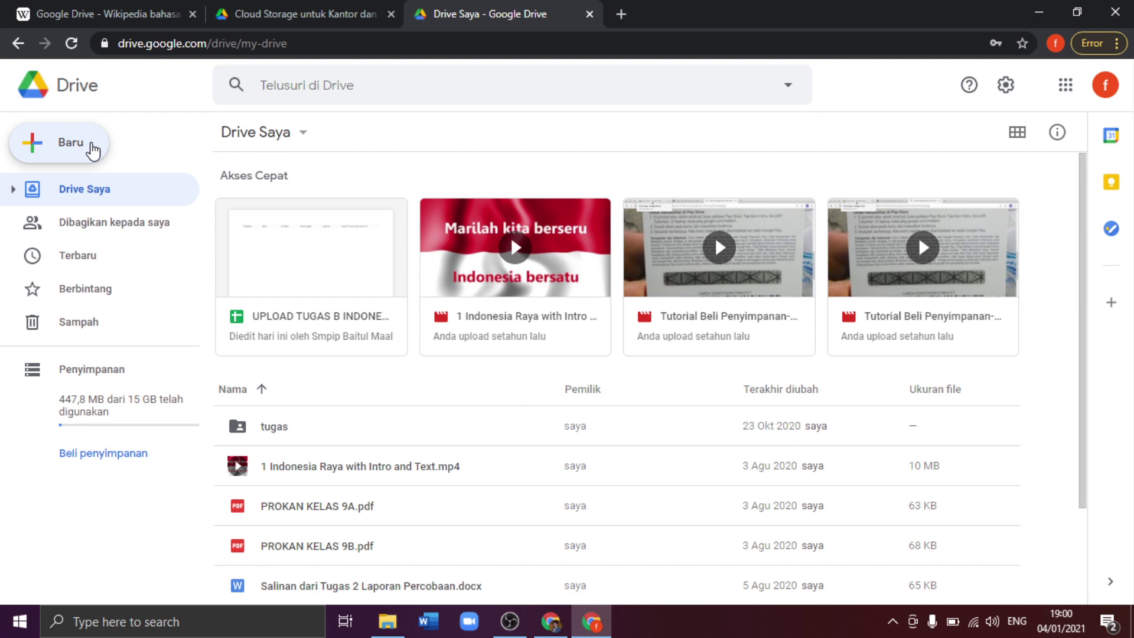
{"action": "left_click", "coordinate": [93, 151]}
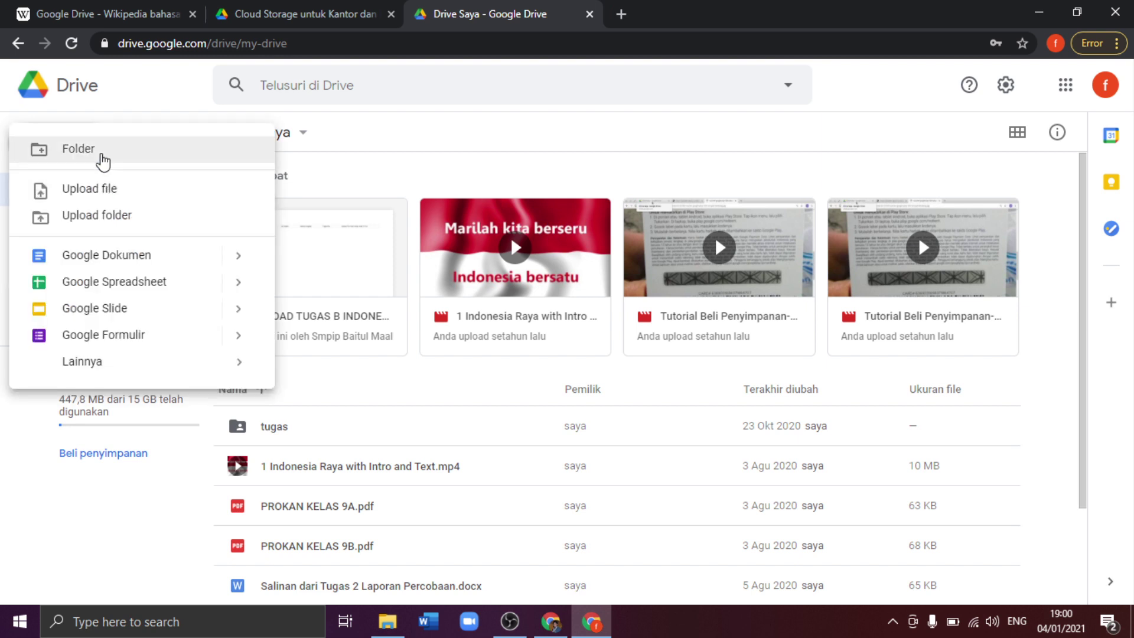
Step: Create a new folder named with the student's name and class code 7A1_22
{"action": "left_click", "coordinate": [104, 161]}
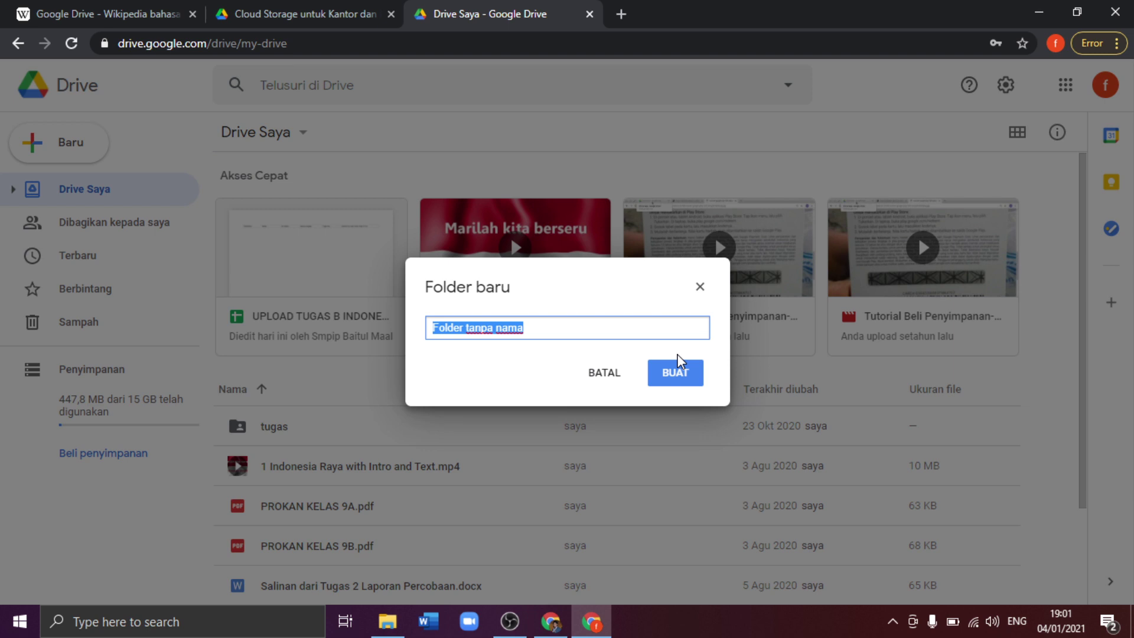
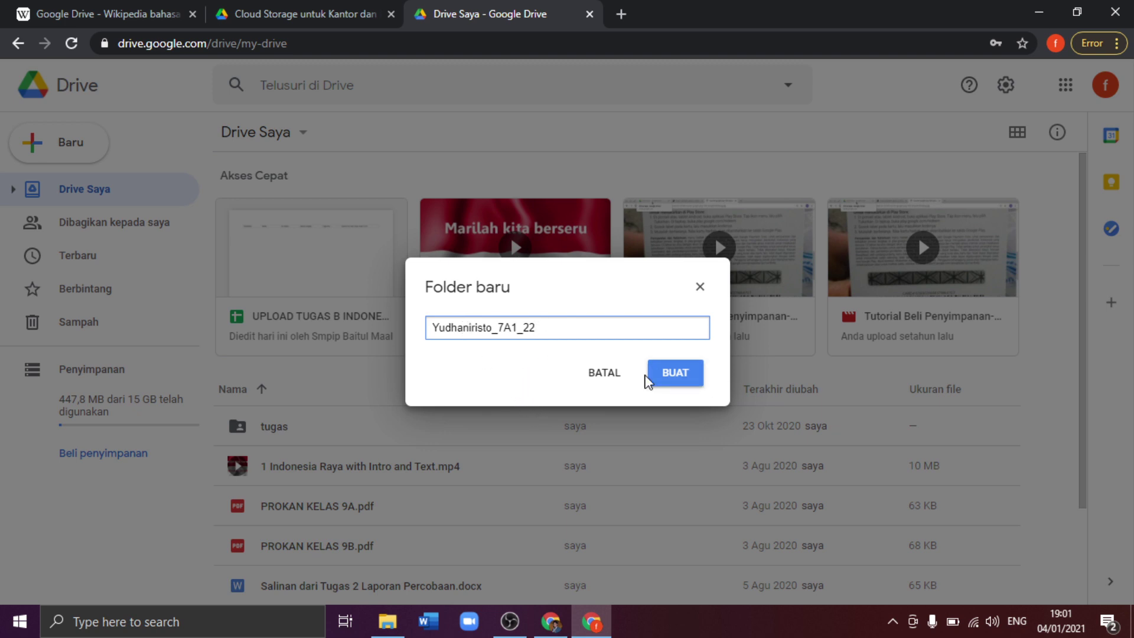
{"action": "left_click", "coordinate": [661, 375]}
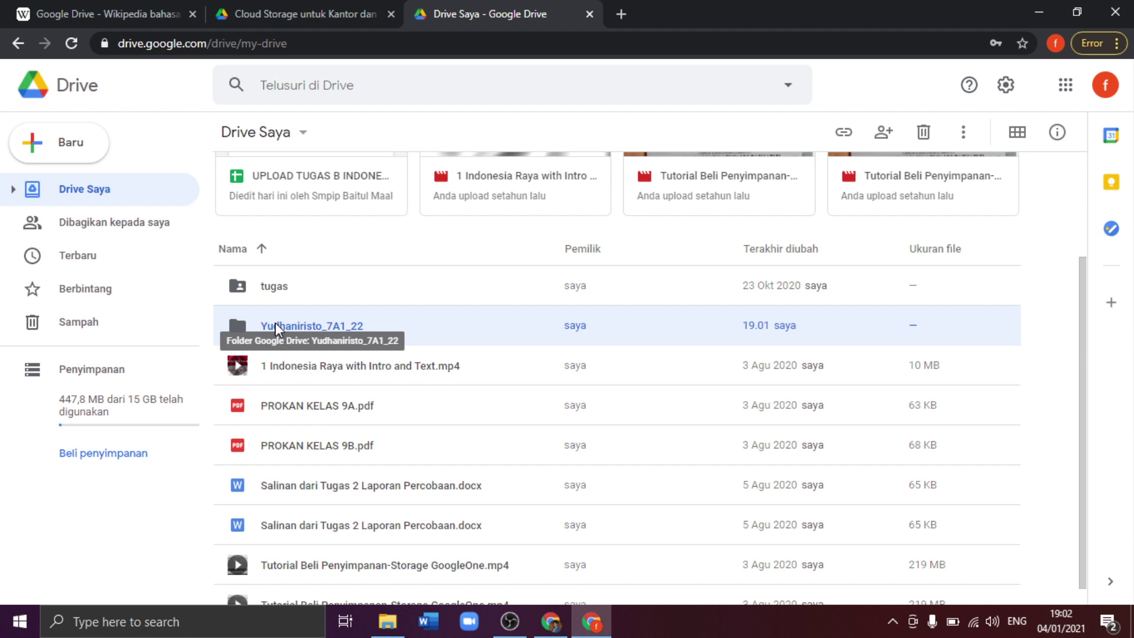
{"action": "double_click", "coordinate": [275, 322]}
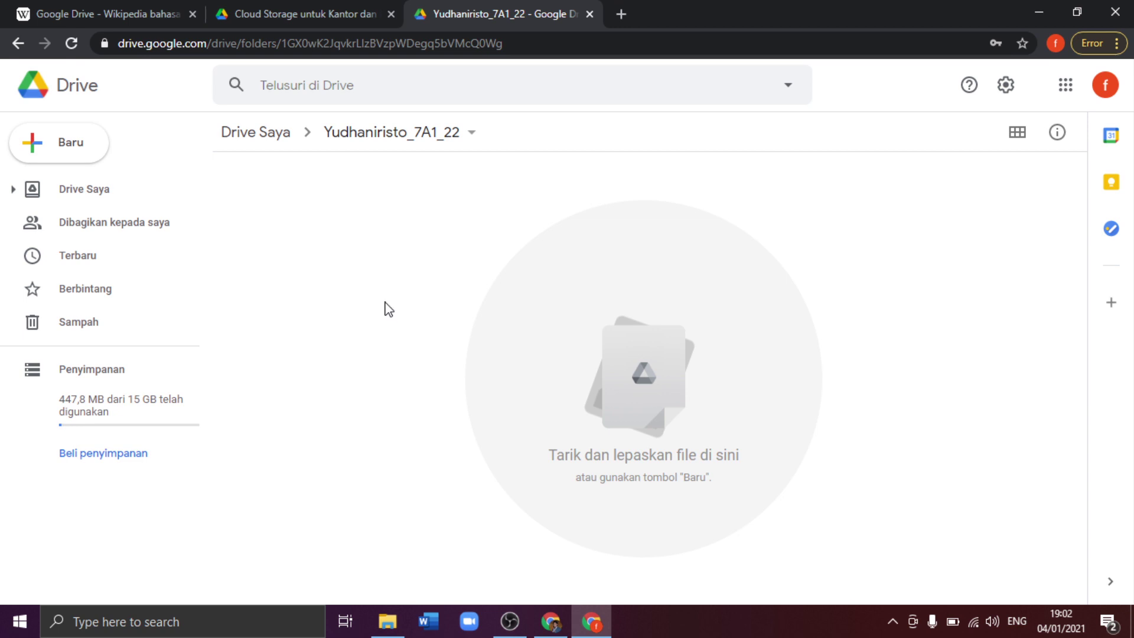
{"action": "left_click", "coordinate": [73, 166]}
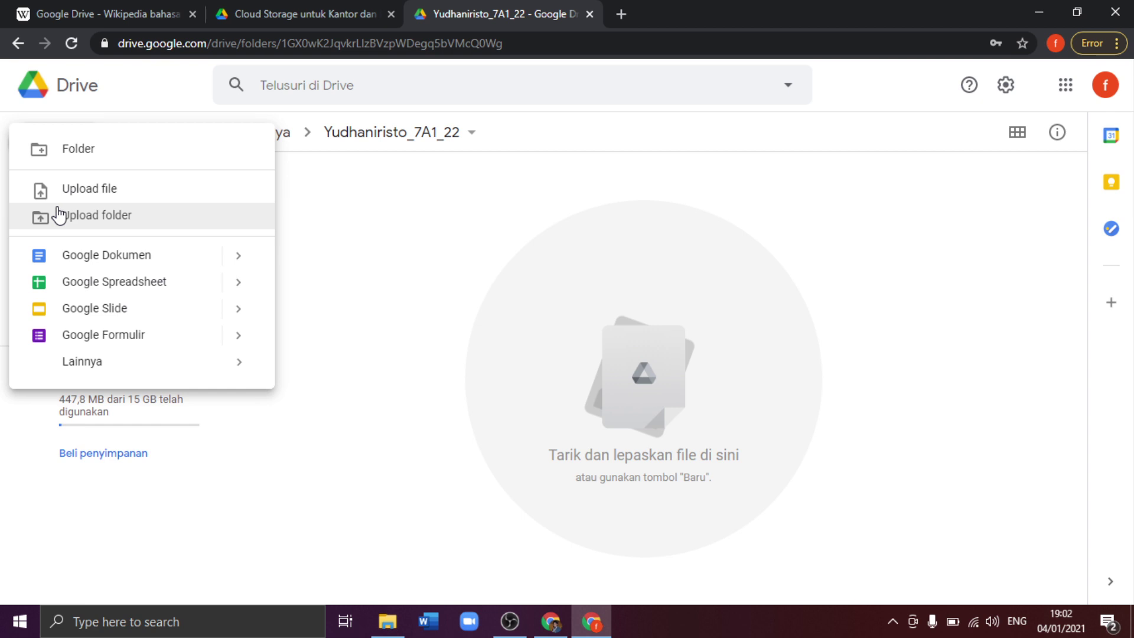
{"action": "left_click", "coordinate": [499, 221]}
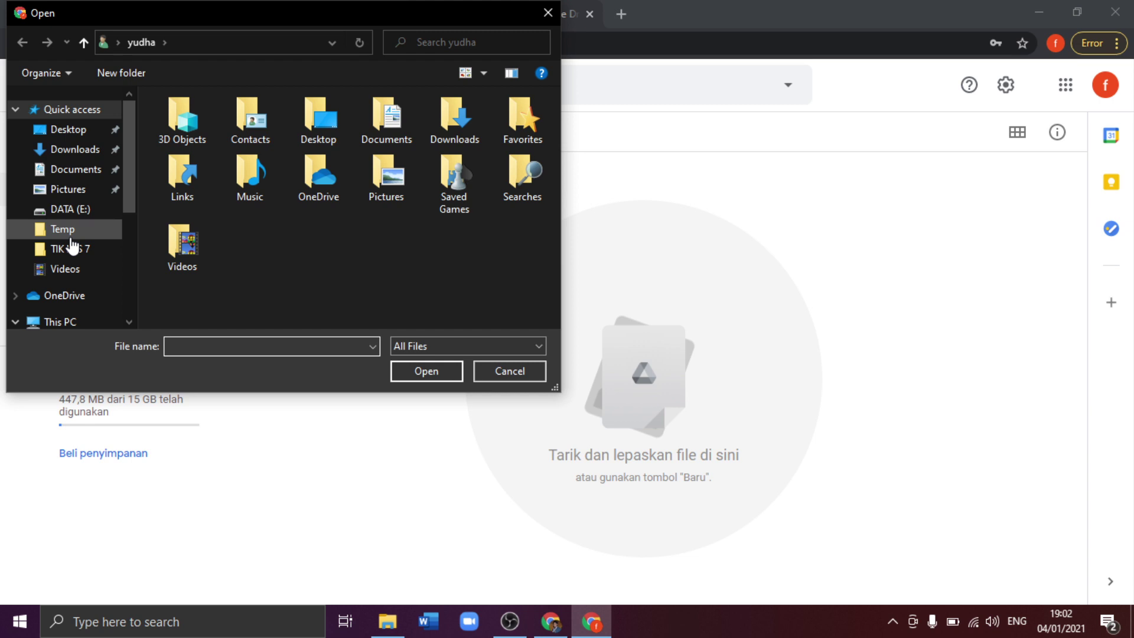
{"action": "key", "text": "Escape"}
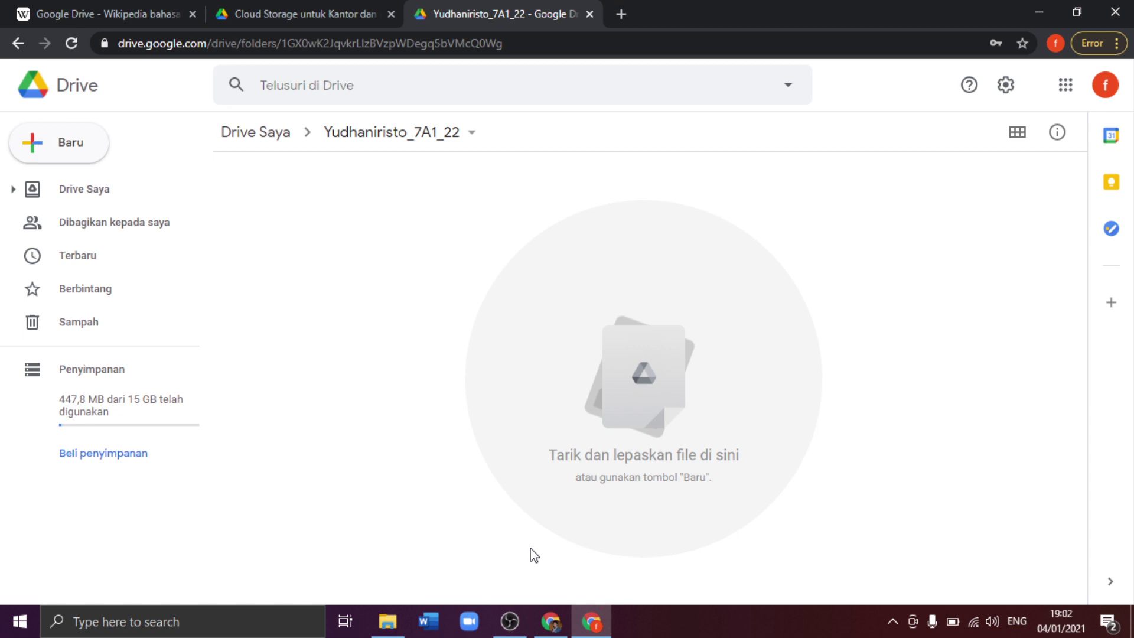
Step: Drag 152766137.jpg from Downloads in File Explorer into the Drive folder to upload it
{"action": "key", "text": "alt+Tab"}
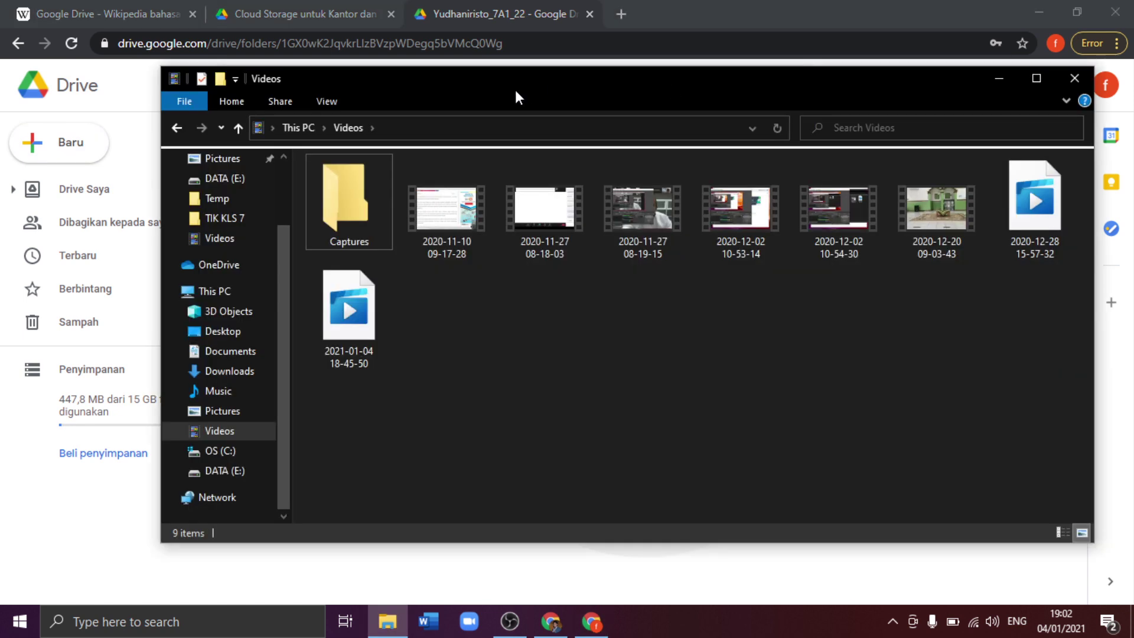
{"action": "key", "text": "Right"}
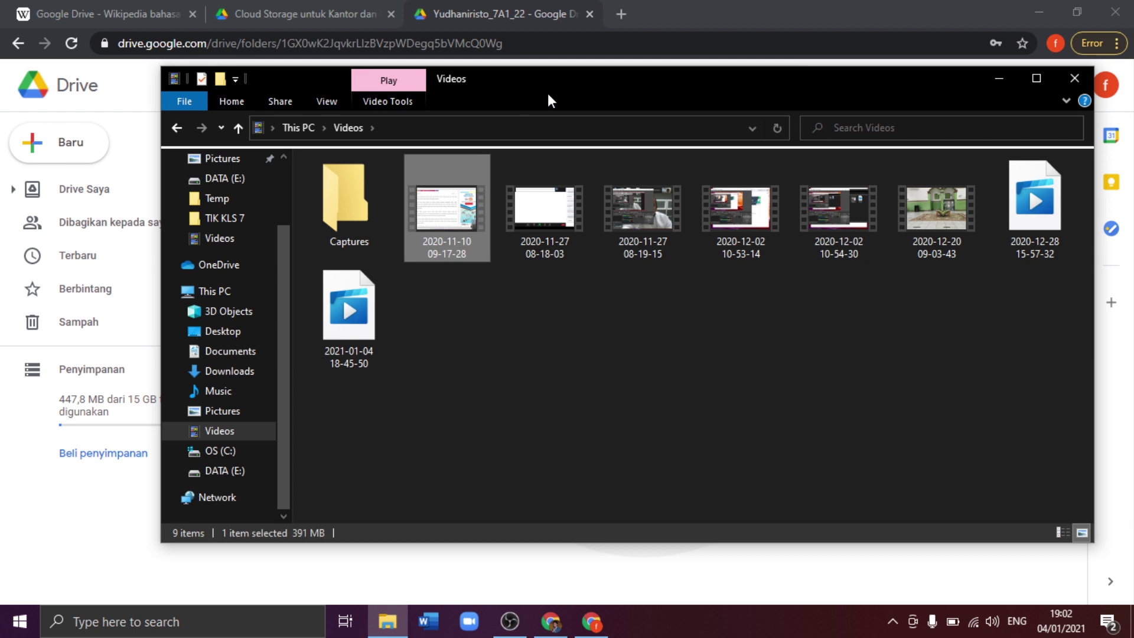
{"action": "left_click_drag", "start_coordinate": [547, 93], "coordinate": [810, 143]}
{"action": "left_click_drag", "start_coordinate": [697, 281], "coordinate": [629, 310]}
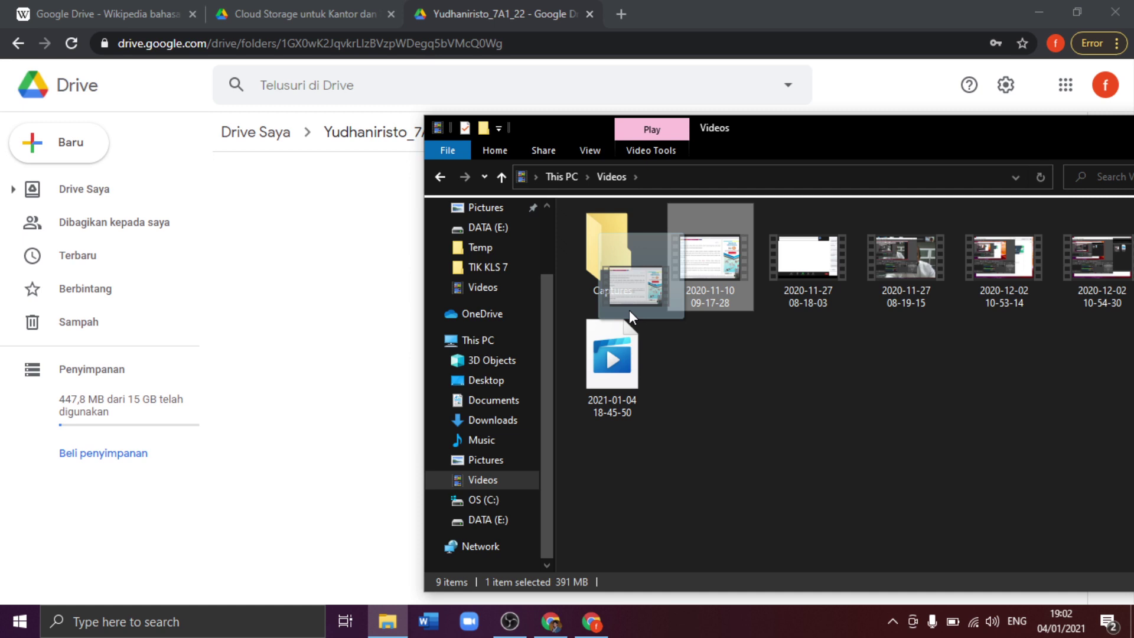
{"action": "left_click_drag", "start_coordinate": [629, 310], "coordinate": [628, 310]}
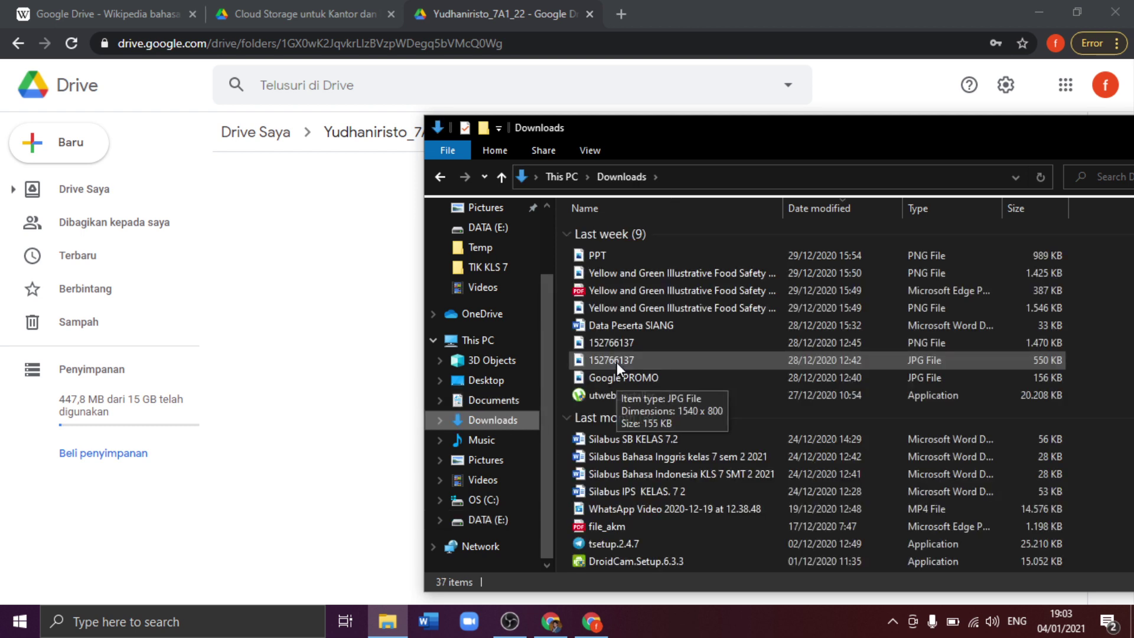
{"action": "left_click", "coordinate": [617, 354]}
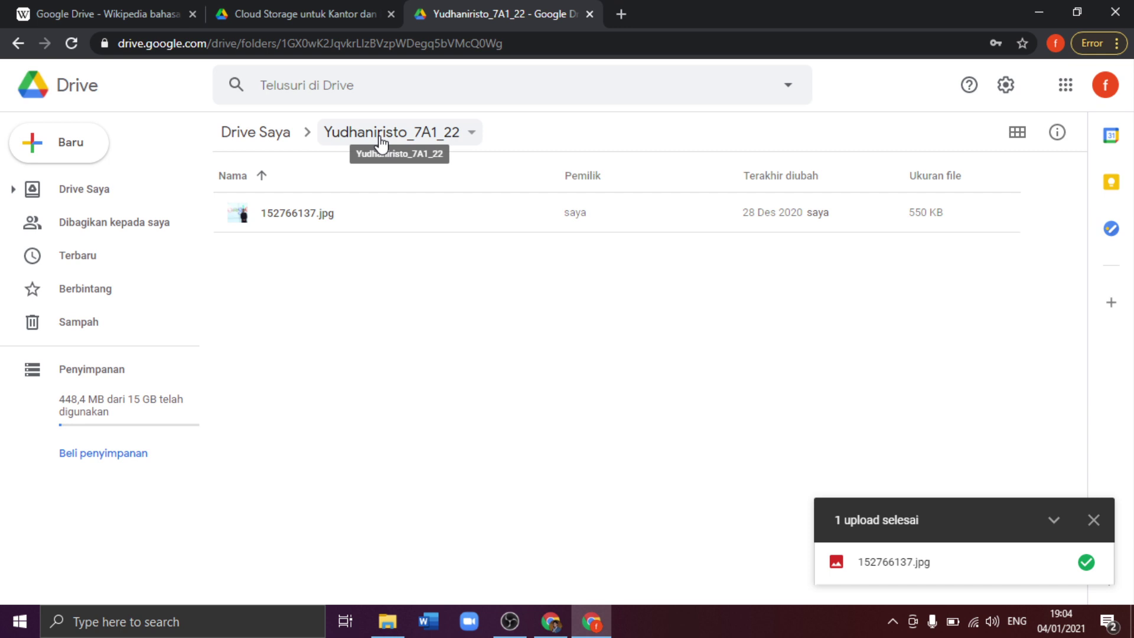
{"action": "left_click", "coordinate": [380, 142]}
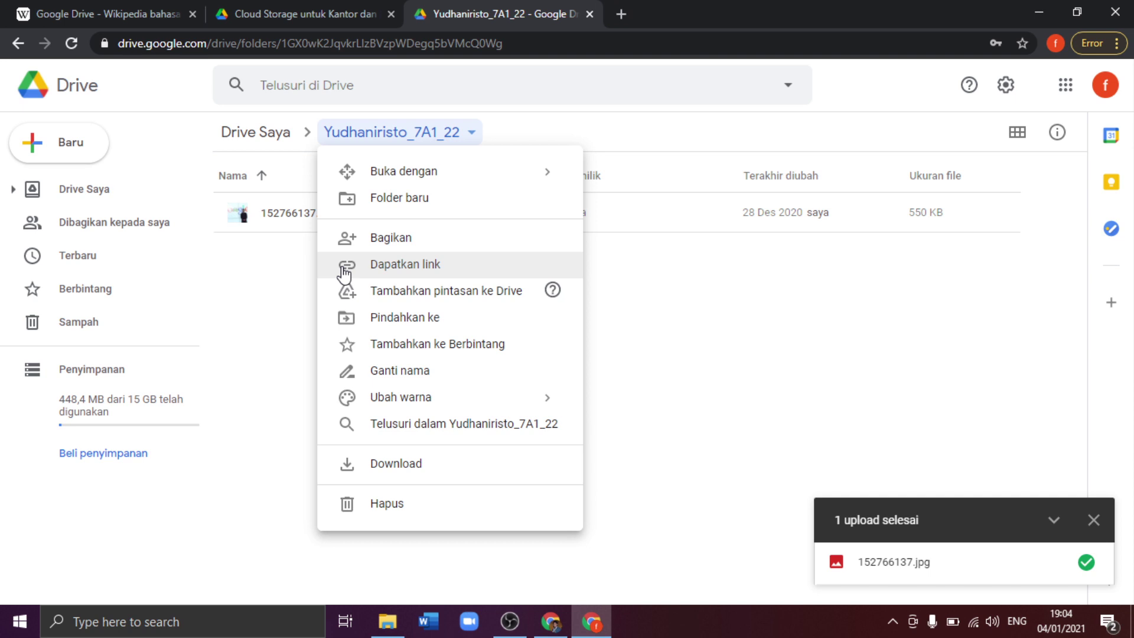
{"action": "left_click", "coordinate": [344, 271]}
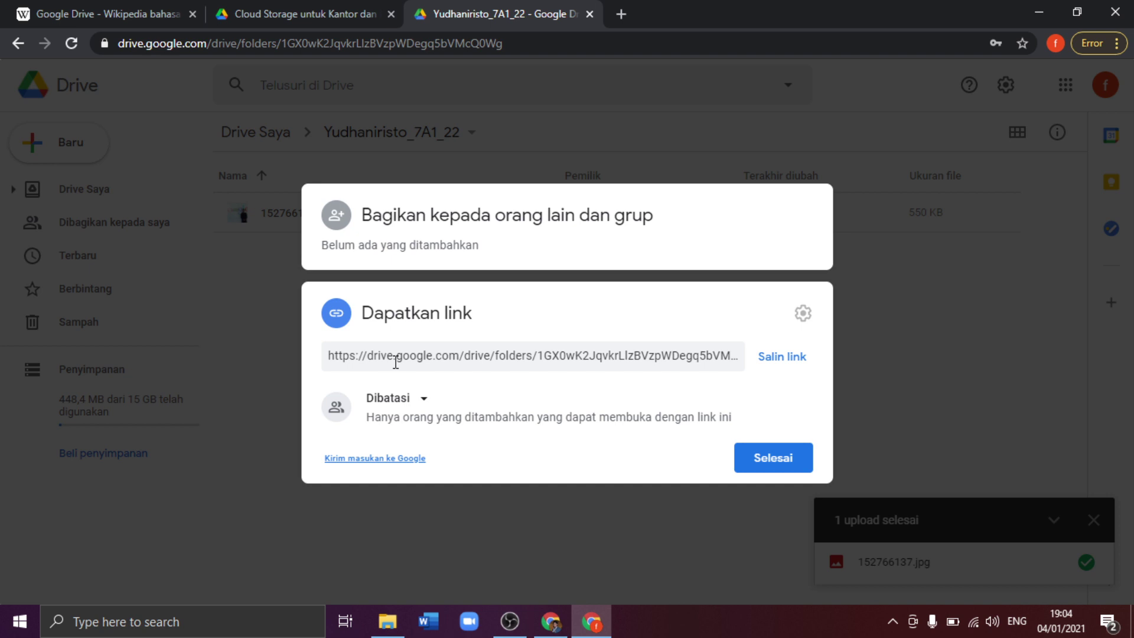
Step: Copy the folder link and reveal the Dibatasi link-access options
{"action": "left_click", "coordinate": [761, 356]}
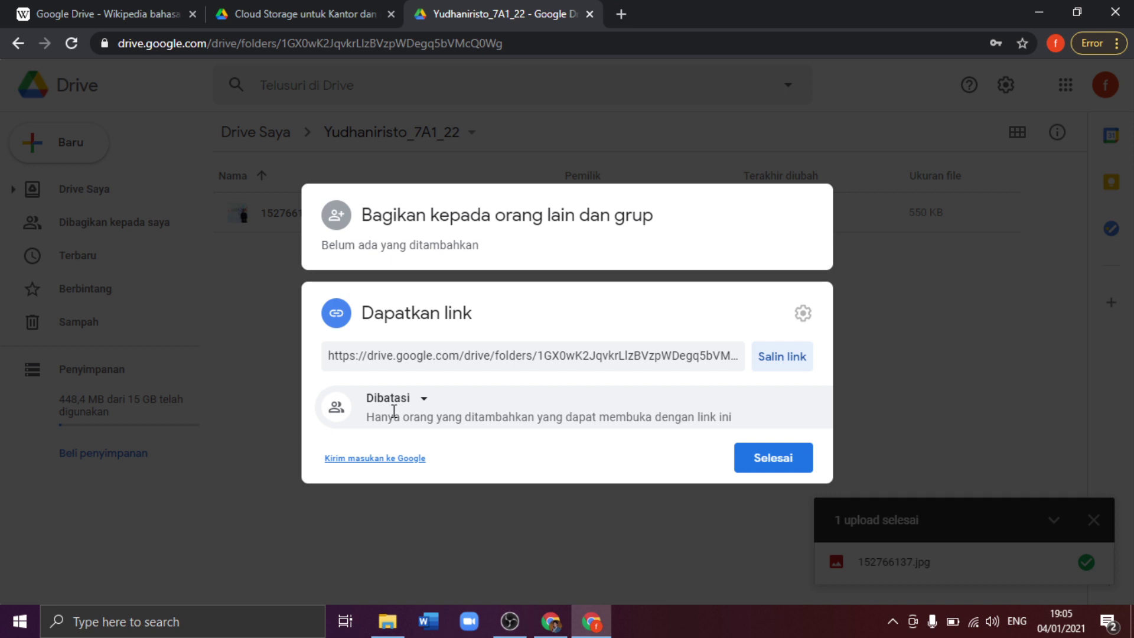
{"action": "left_click", "coordinate": [392, 400]}
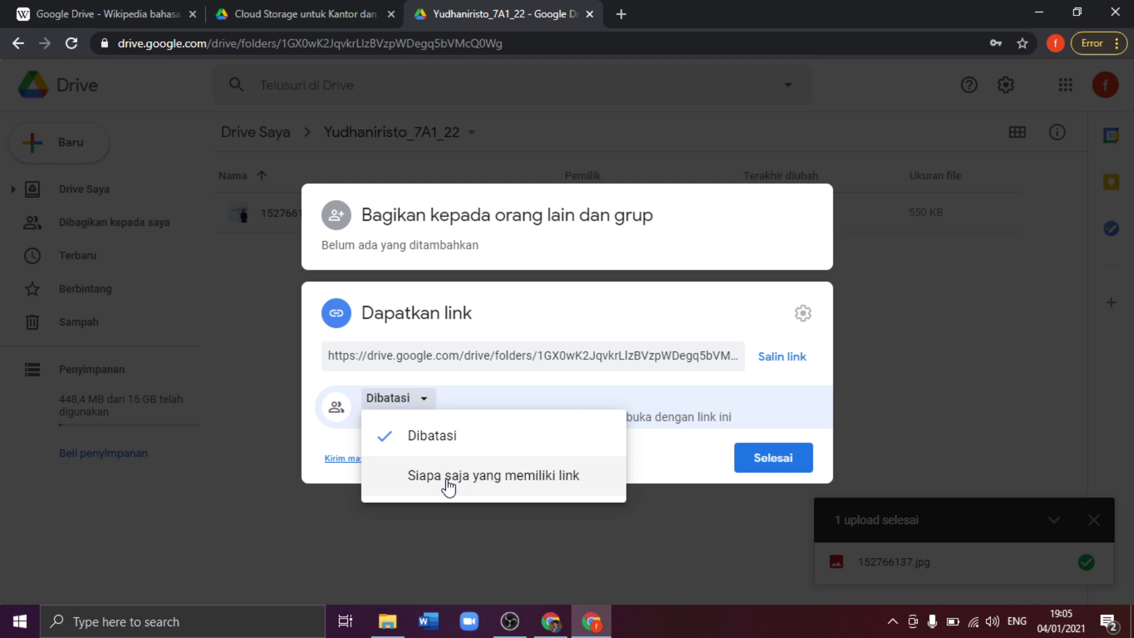
Step: Set link access to 'Siapa saja yang memiliki link' with Editor permission
{"action": "left_click", "coordinate": [449, 487]}
{"action": "left_click", "coordinate": [782, 413]}
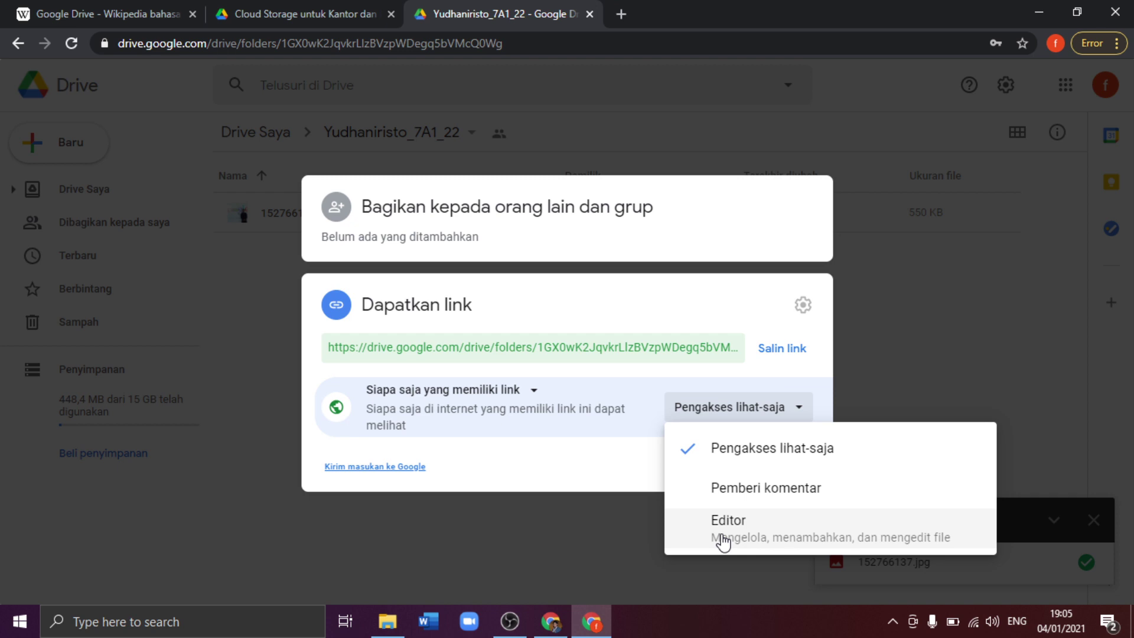
{"action": "left_click", "coordinate": [722, 539]}
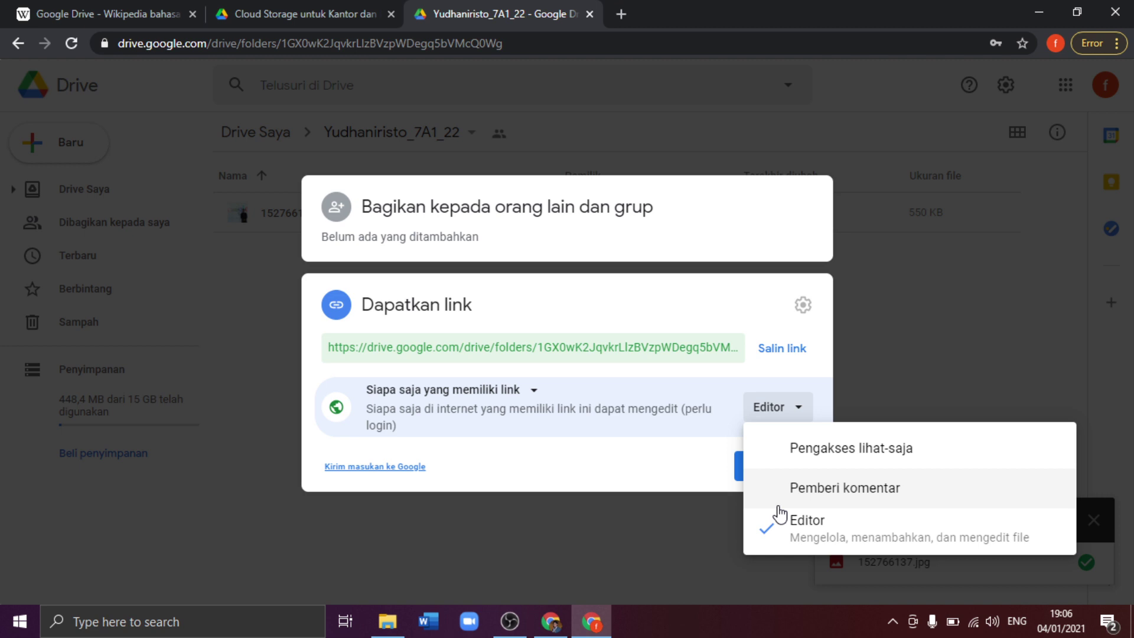
{"action": "left_click", "coordinate": [779, 515]}
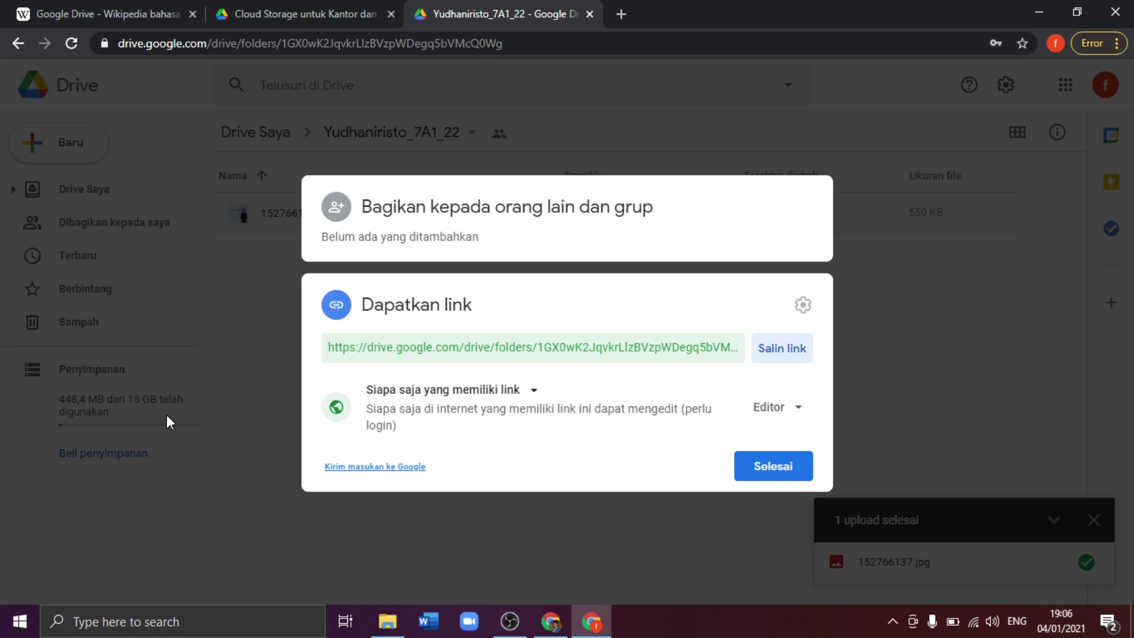
Step: Paste the copied folder link into a new Chrome tab to check it, then close that tab
{"action": "key", "text": "ctrl+t"}
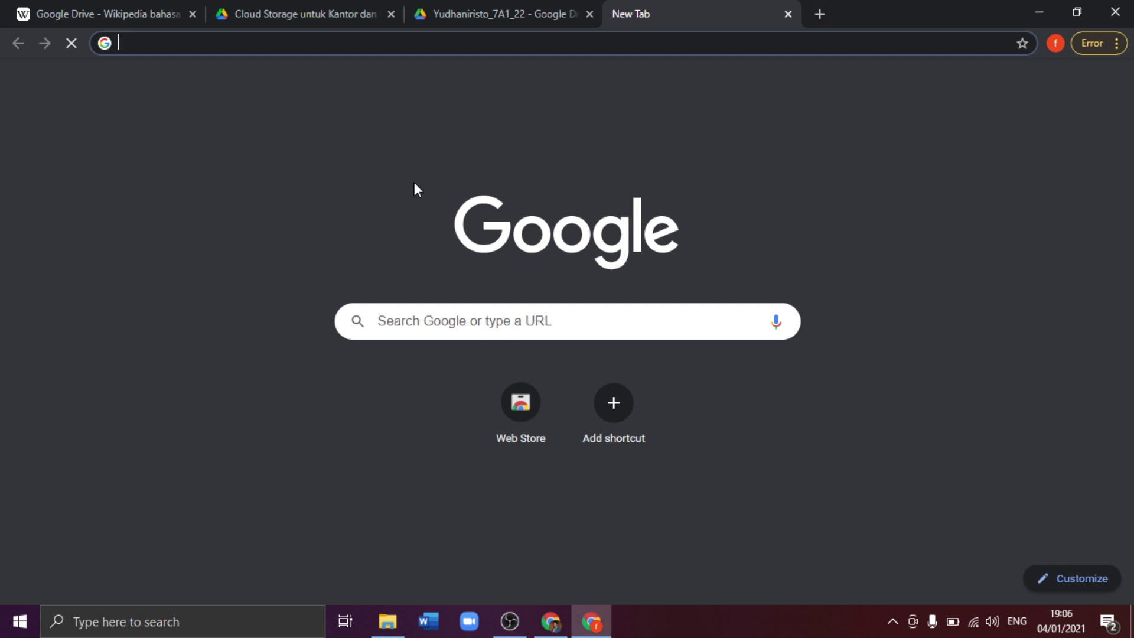
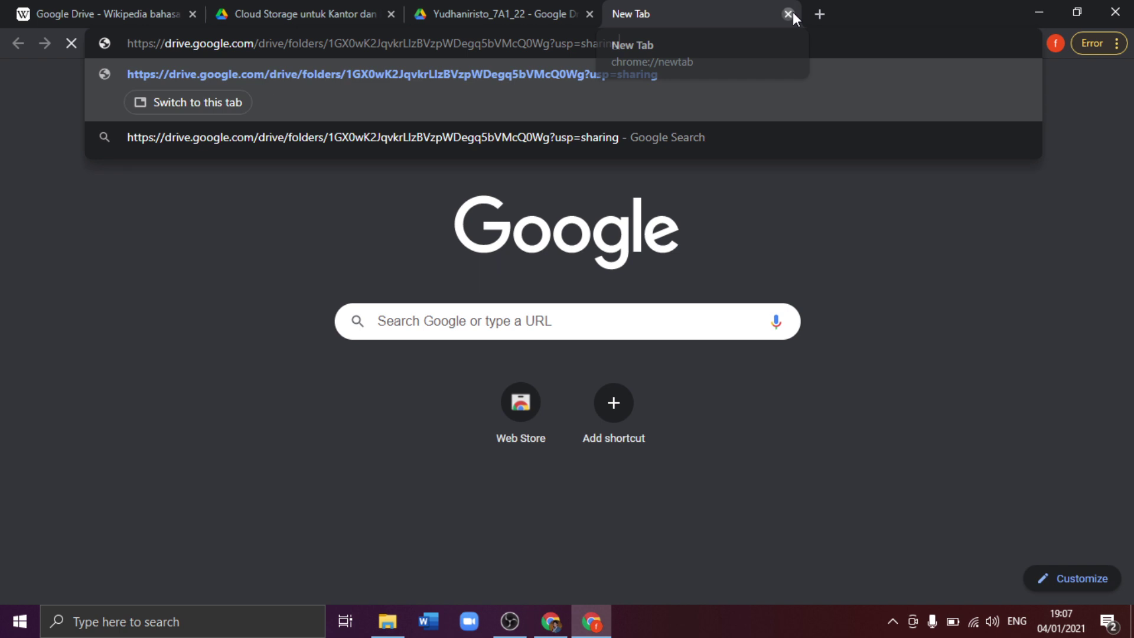
{"action": "left_click", "coordinate": [789, 13]}
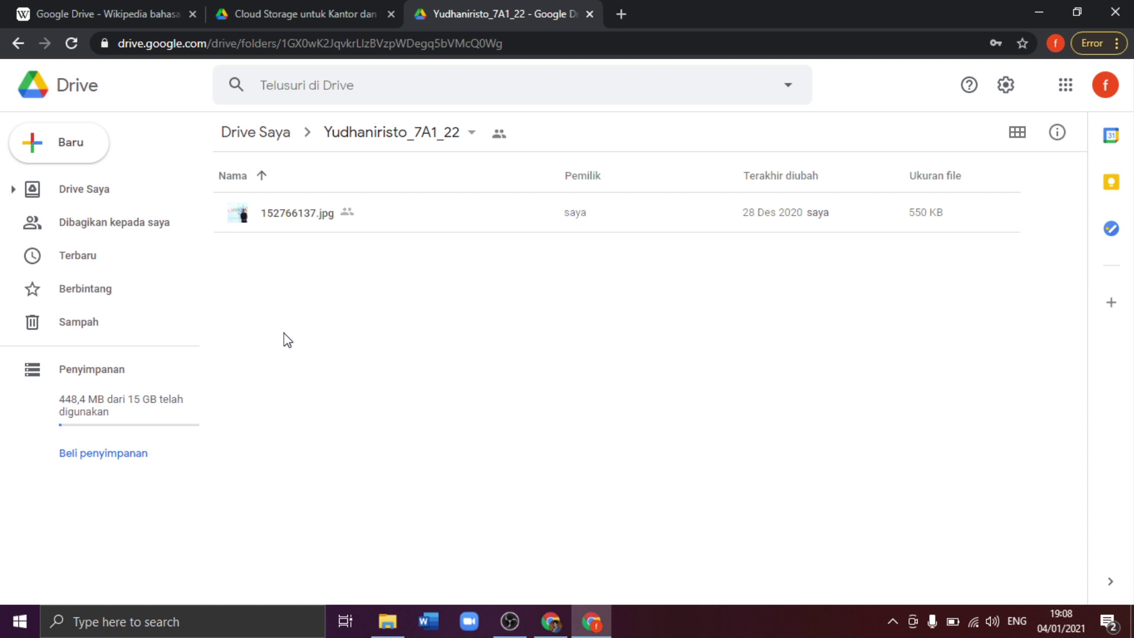
{"action": "left_click", "coordinate": [391, 132]}
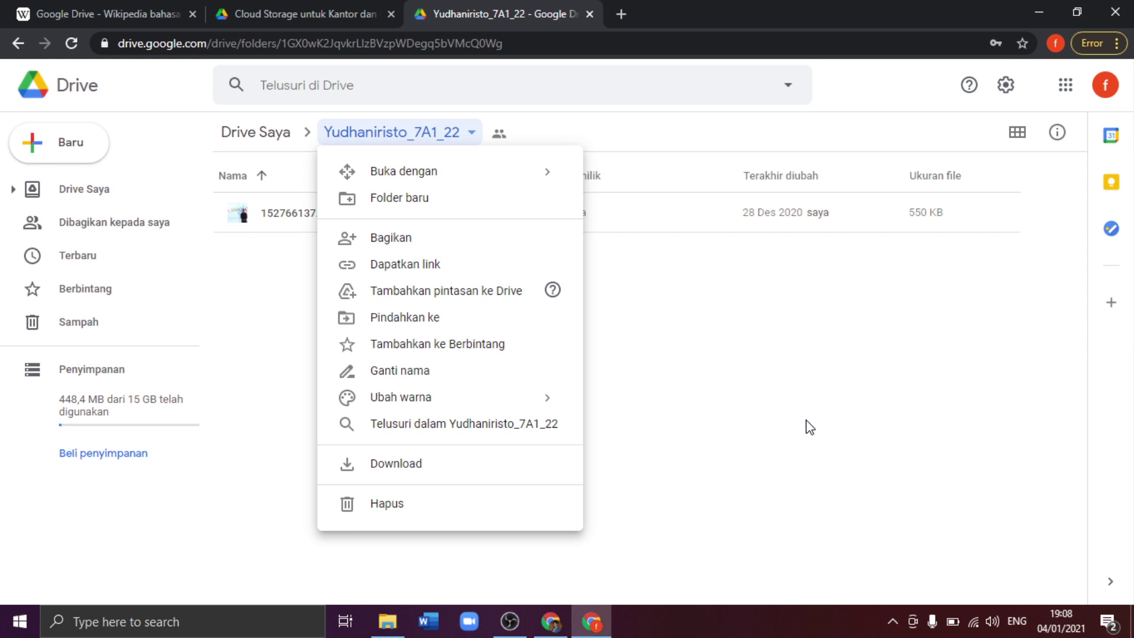
Step: Dismiss the folder options menu by clicking empty space in the file list
{"action": "left_click", "coordinate": [809, 426]}
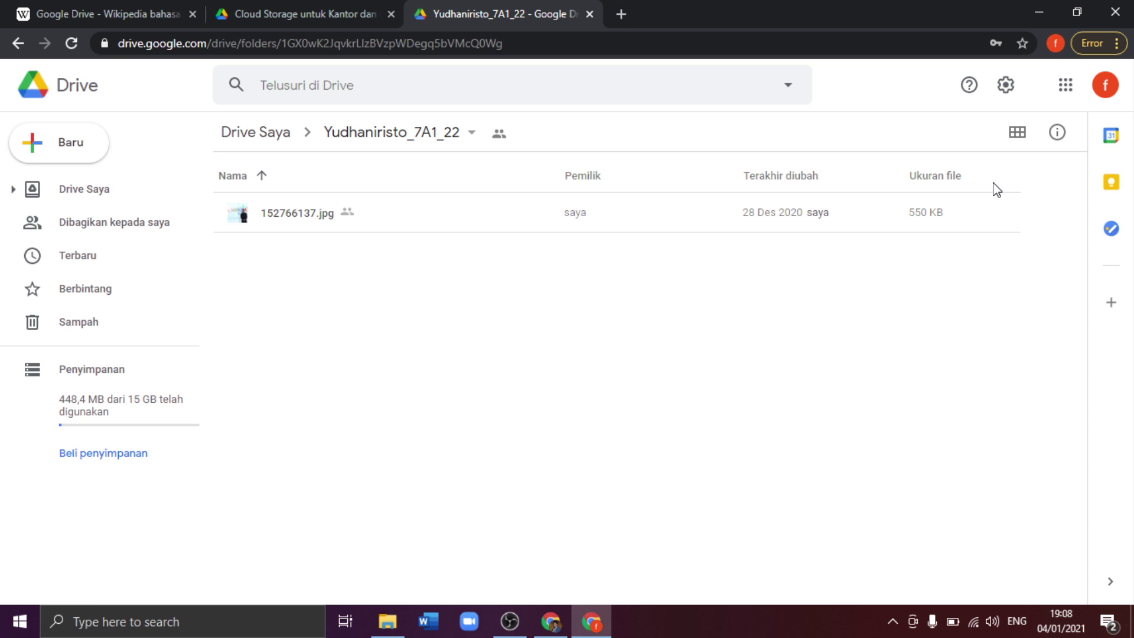
Step: Search Google for 'screen mirror' in a new tab using the omnibox suggestion
{"action": "left_click", "coordinate": [620, 13]}
{"action": "type", "text": "scree"}
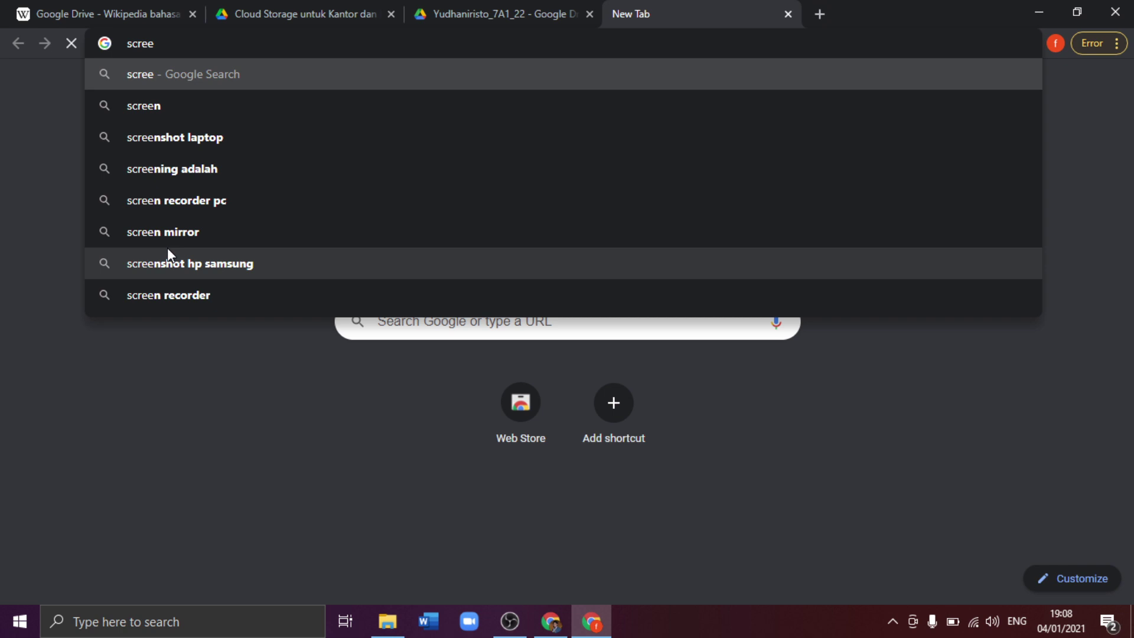
{"action": "left_click", "coordinate": [167, 231]}
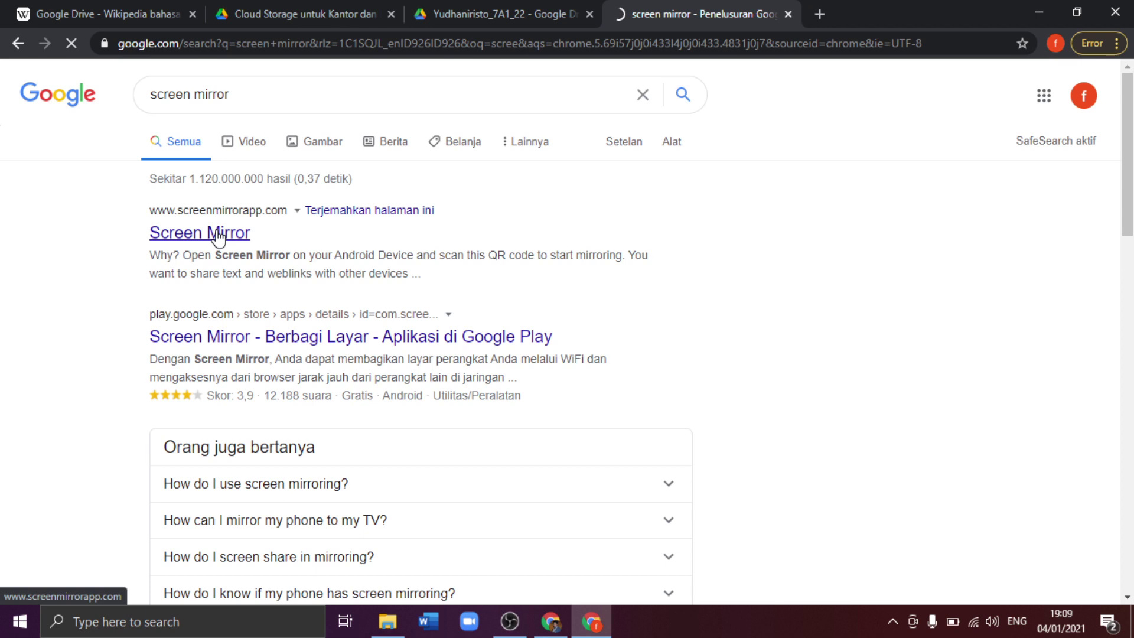
Step: Open screenmirrorapp.com from the results and scroll down to the mirrored phone home screen
{"action": "left_click", "coordinate": [219, 235]}
{"action": "scroll", "coordinate": [370, 410], "scroll_direction": "down", "scroll_amount": 1}
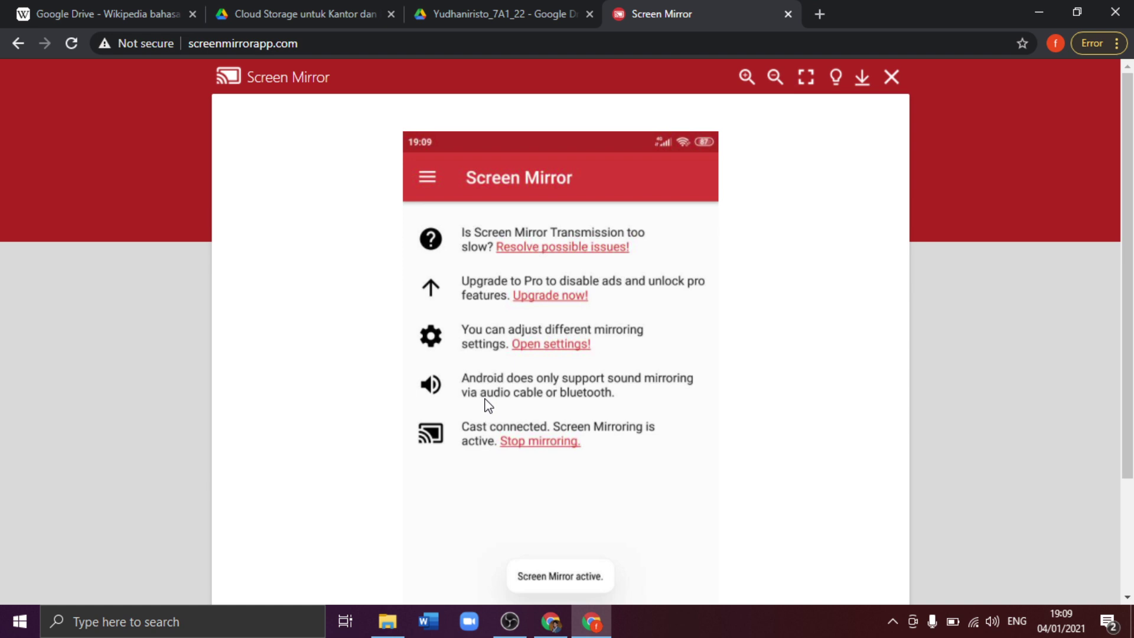
{"action": "scroll", "coordinate": [526, 403], "scroll_direction": "down", "scroll_amount": 1}
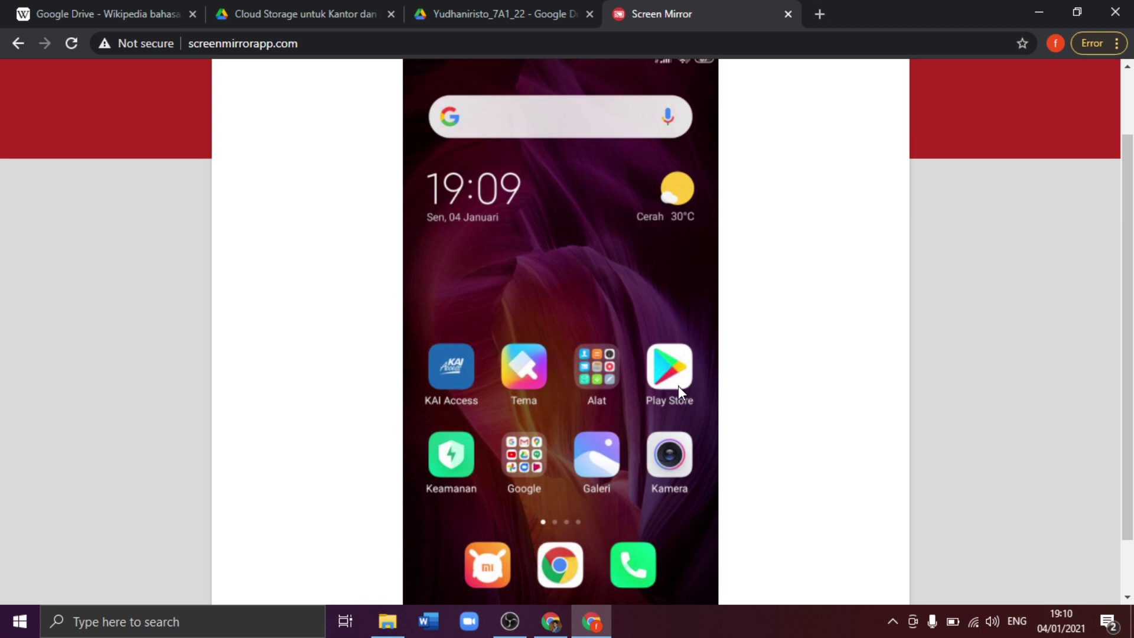
Step: Open the phone's Google apps folder and reach Drive's empty Files view reading 'Tidak ada item'
{"action": "left_click", "coordinate": [535, 459]}
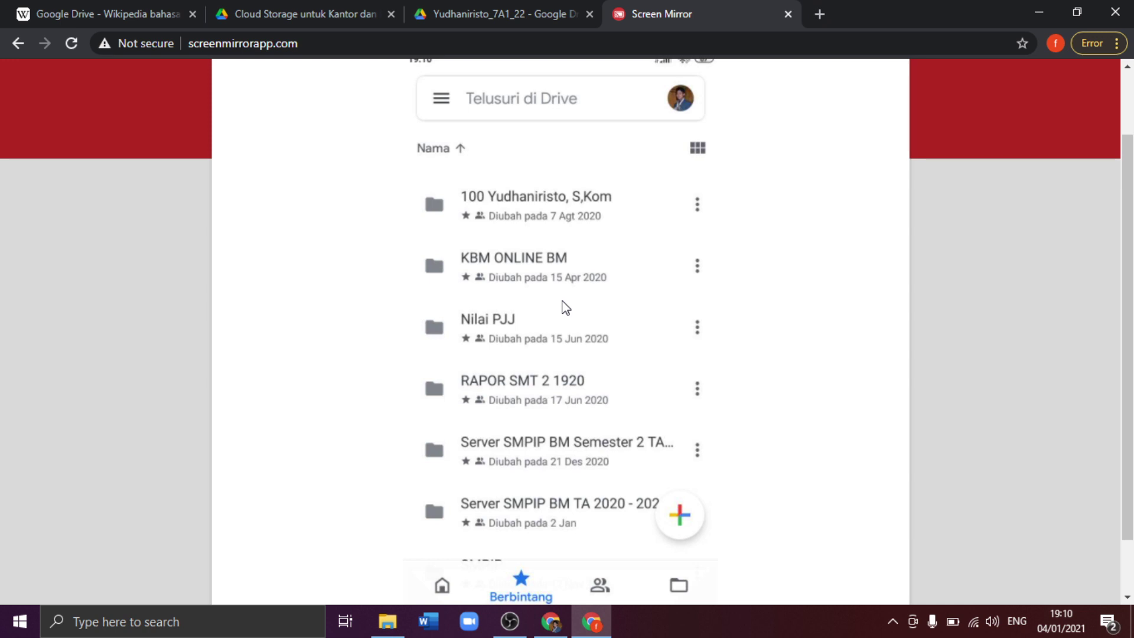
{"action": "scroll", "coordinate": [626, 248], "scroll_direction": "up", "scroll_amount": 2}
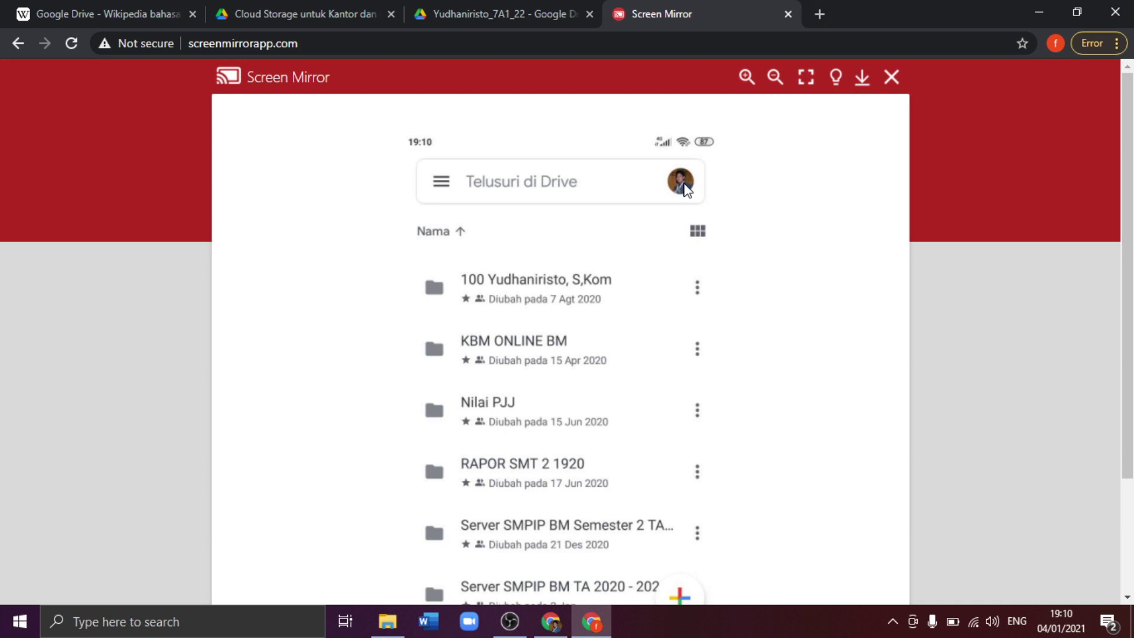
{"action": "scroll", "coordinate": [518, 518], "scroll_direction": "down", "scroll_amount": 3}
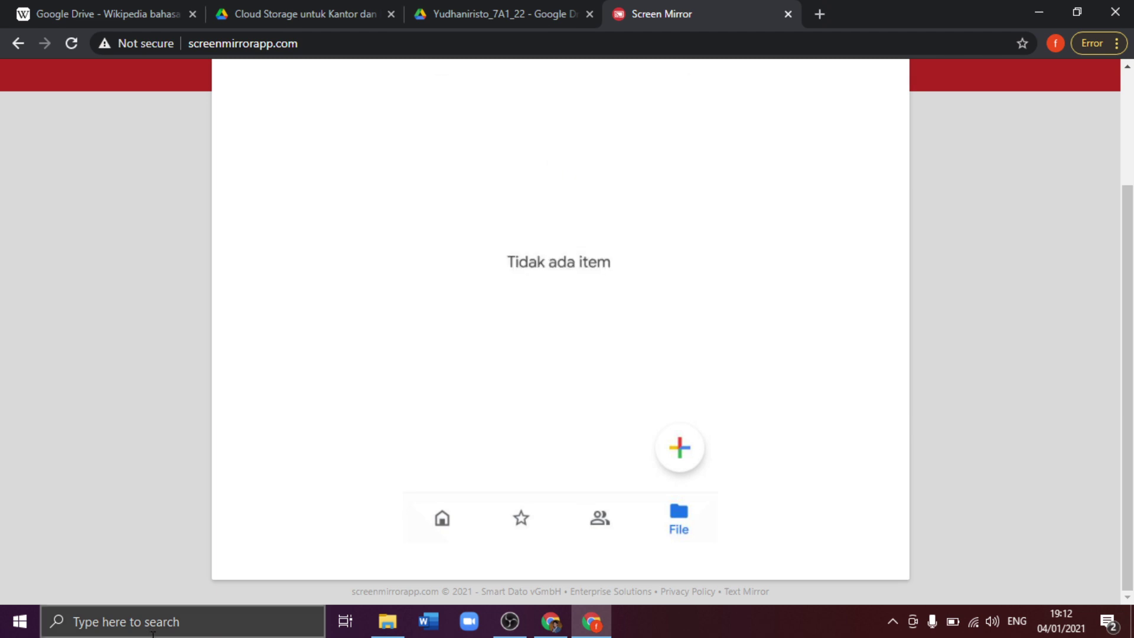
{"action": "scroll", "coordinate": [531, 245], "scroll_direction": "up", "scroll_amount": 2}
{"action": "scroll", "coordinate": [535, 248], "scroll_direction": "down", "scroll_amount": 2}
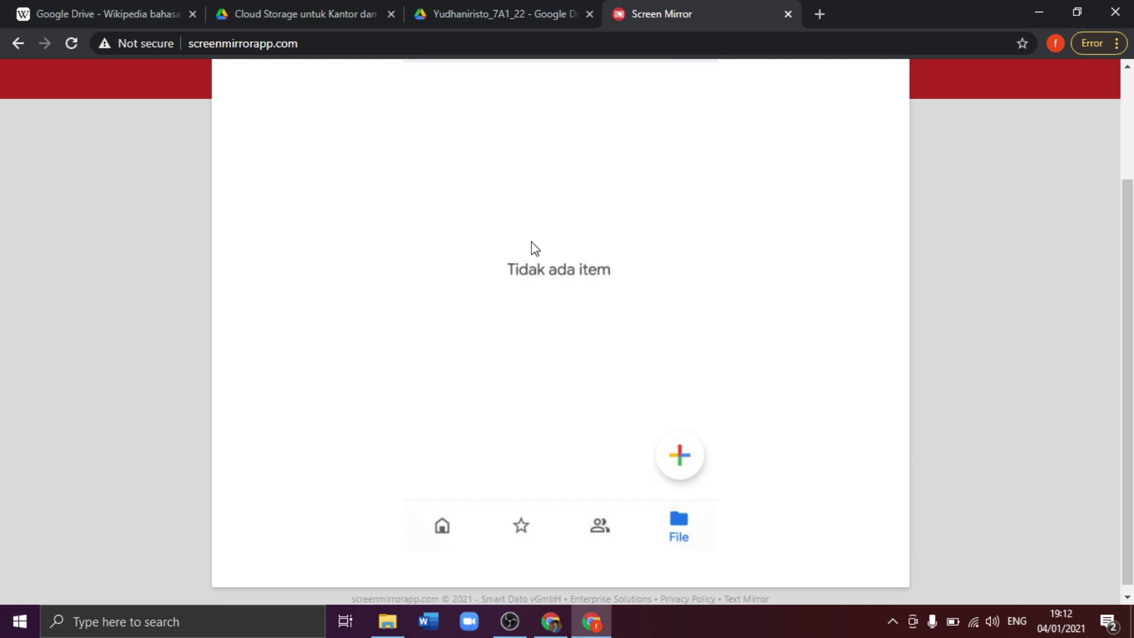
{"action": "scroll", "coordinate": [534, 248], "scroll_direction": "up", "scroll_amount": 1}
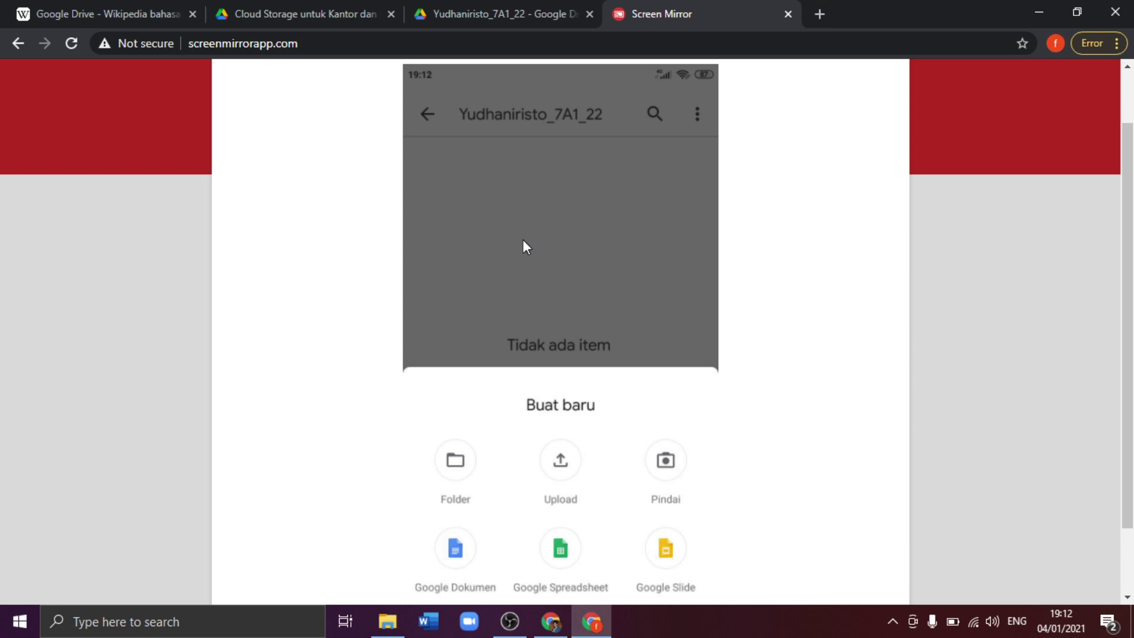